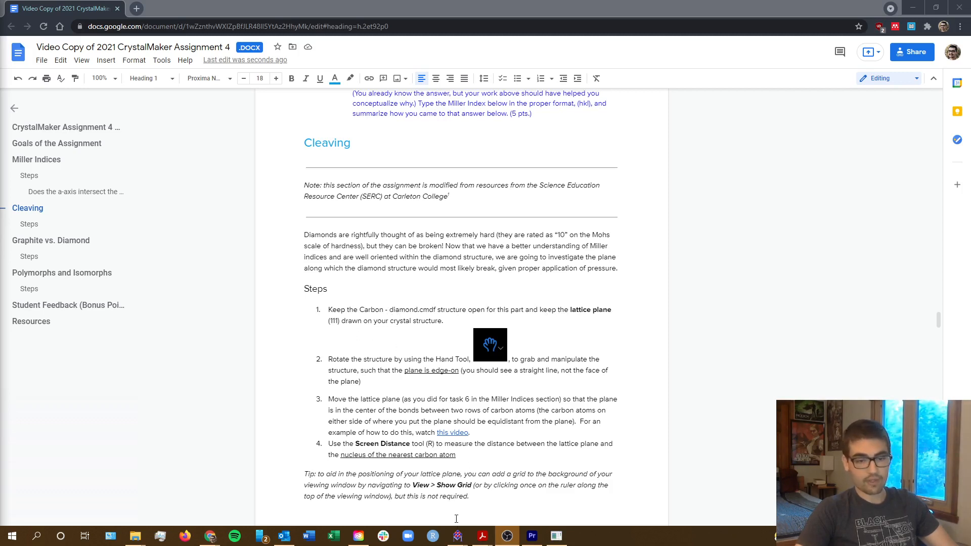
Switch to the gold structure in CrystalMaker and add a new (111) lattice plane.
mouse_move(458, 536)
click(491, 515)
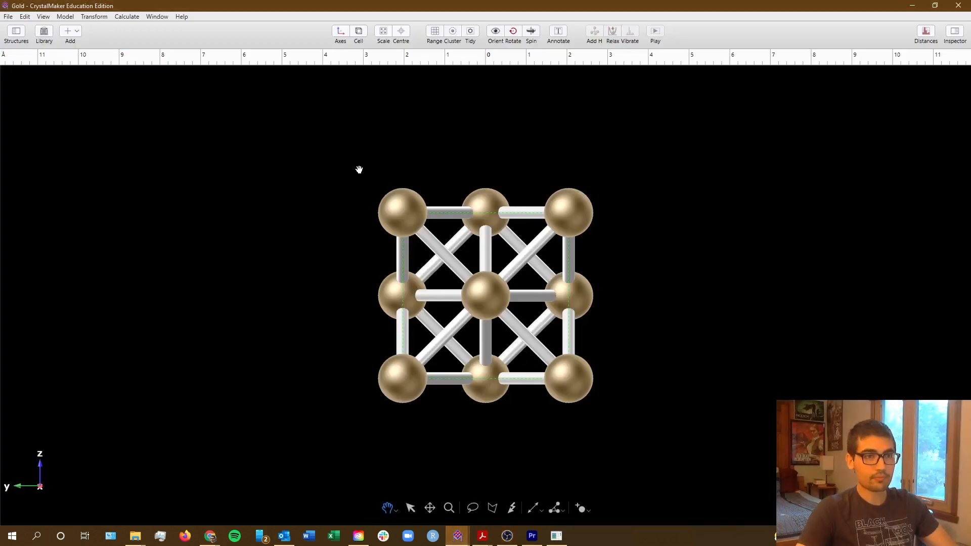
click(959, 39)
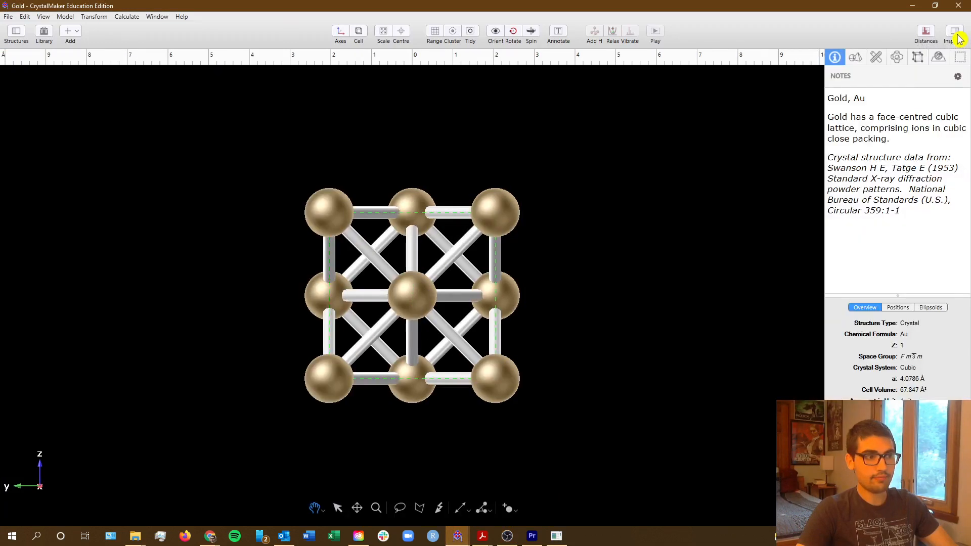
click(904, 63)
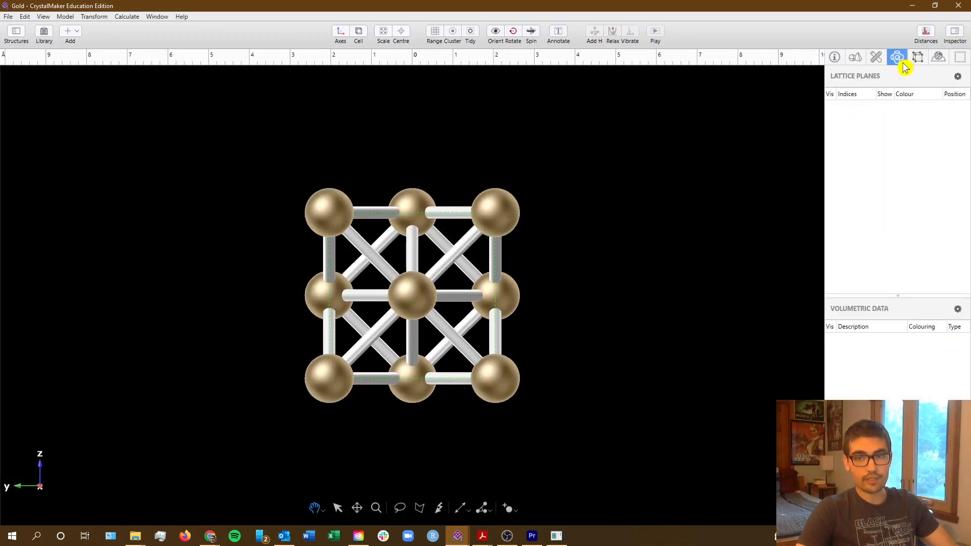
click(958, 77)
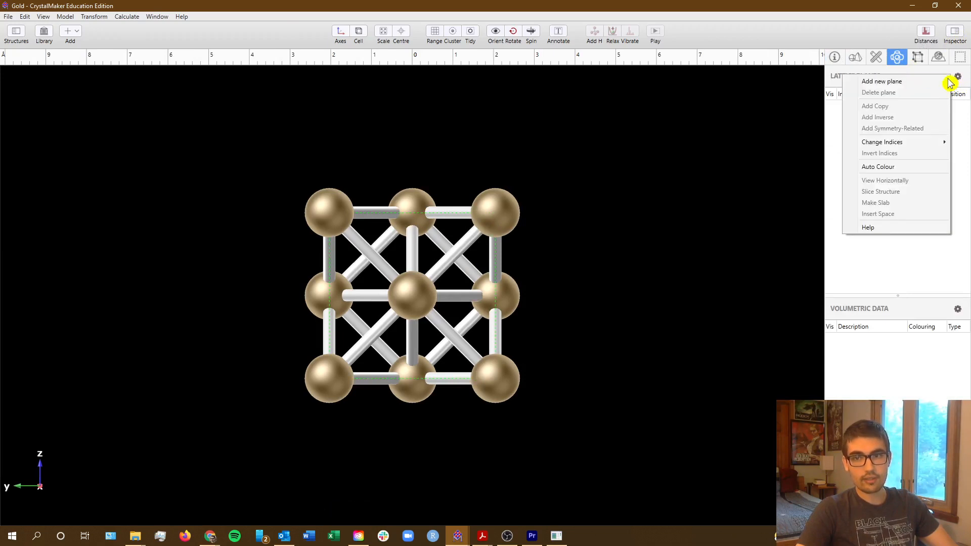
click(943, 82)
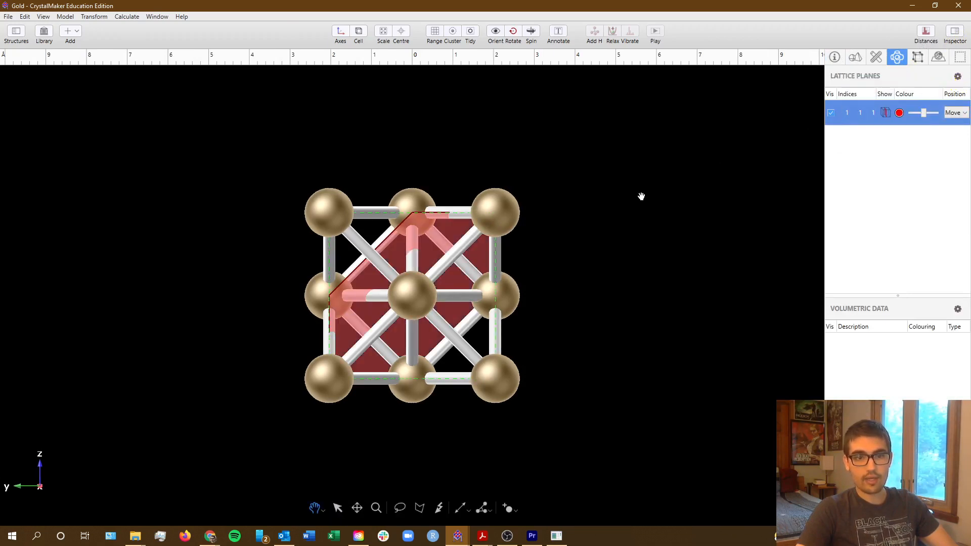
Rotate the gold structure until the (111) lattice plane is edge-on, appearing as a vertical straight line between the rows of atoms.
drag(512, 241, 484, 398)
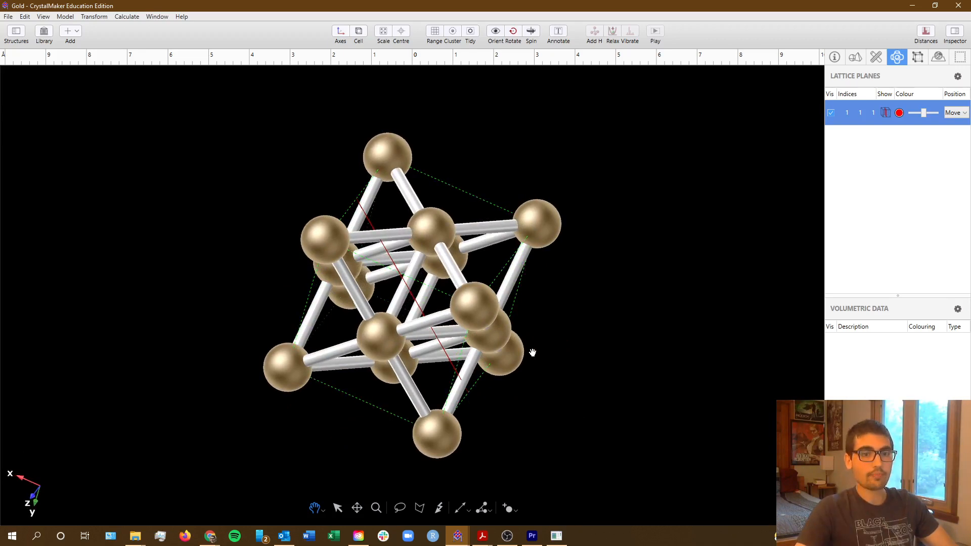
key(alt+Tab)
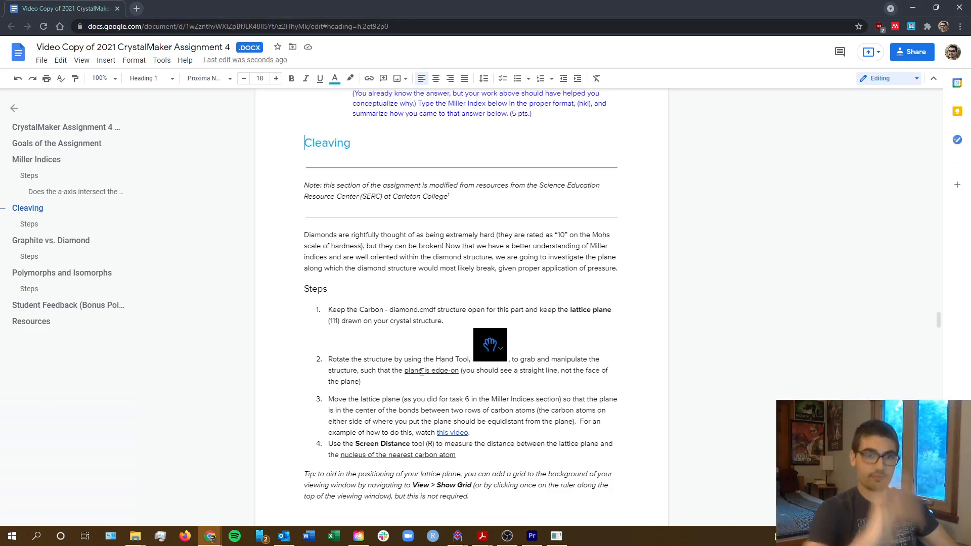
key(alt+Tab)
key(alt+Tab)
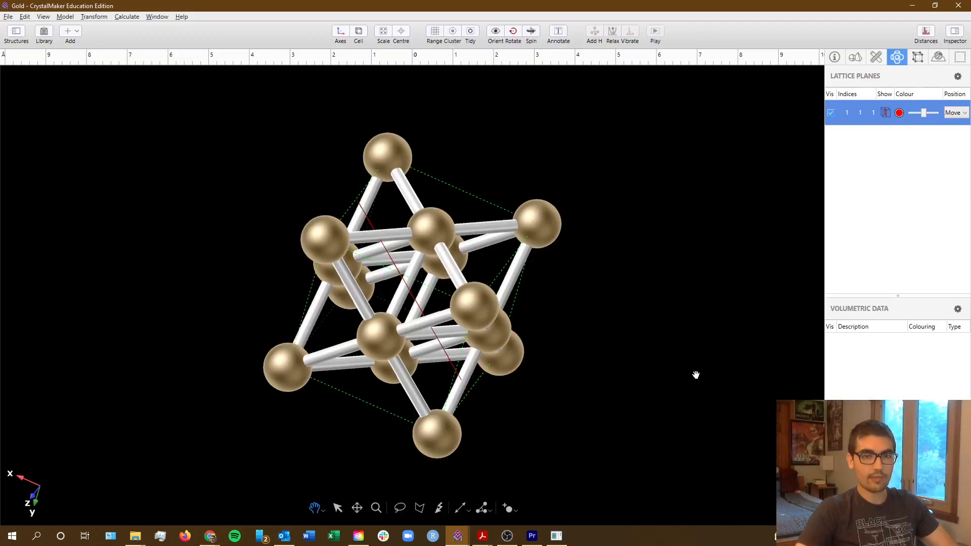
drag(459, 257, 504, 277)
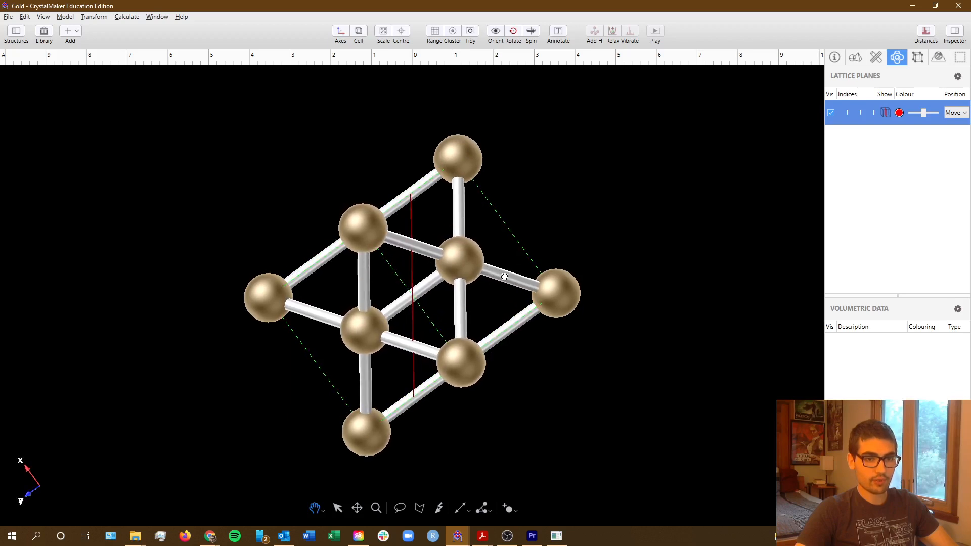
scroll(414, 267, up, 5)
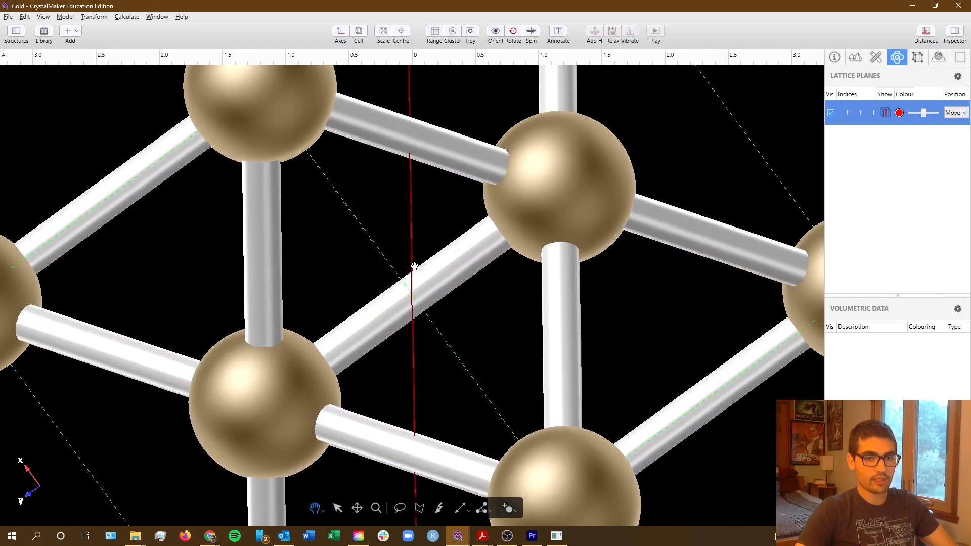
scroll(441, 257, down, 1)
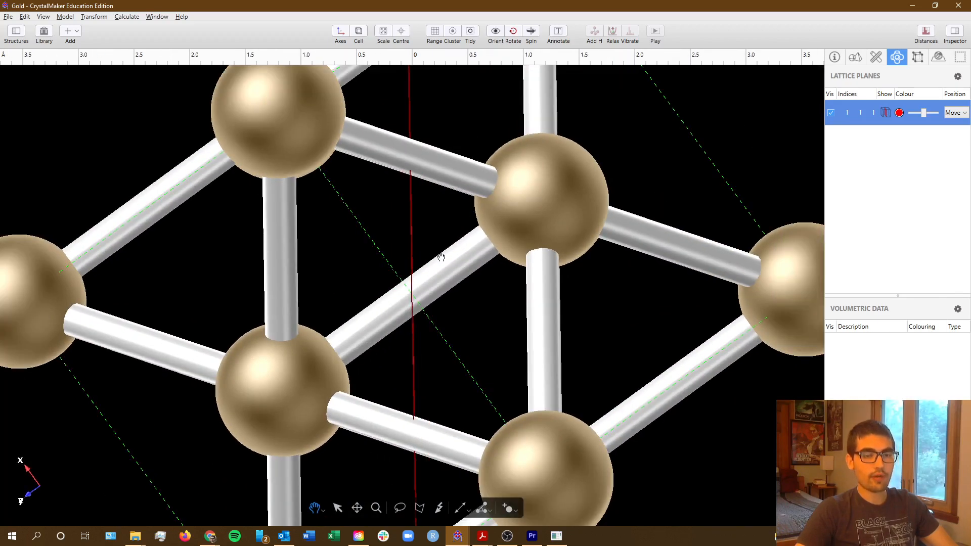
Review the Cleaving steps in the assignment document on moving the lattice plane and measuring its distance to the nearest nucleus.
key(alt+Tab)
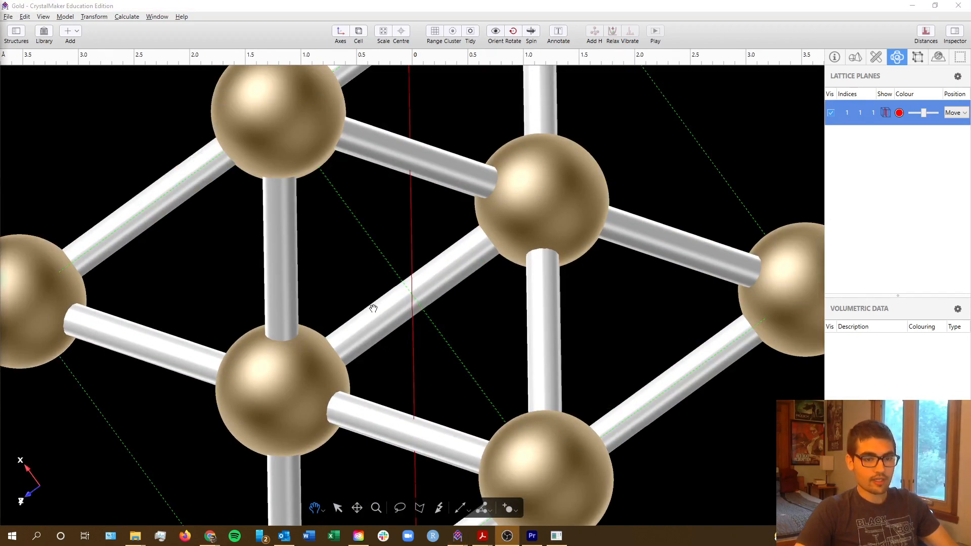
key(alt+Tab)
key(alt+Tab)
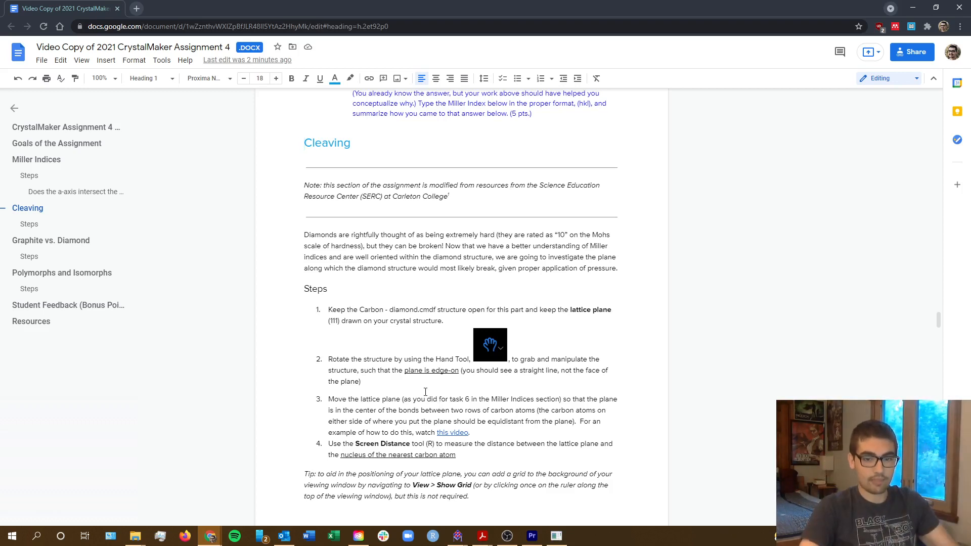
key(alt+Tab)
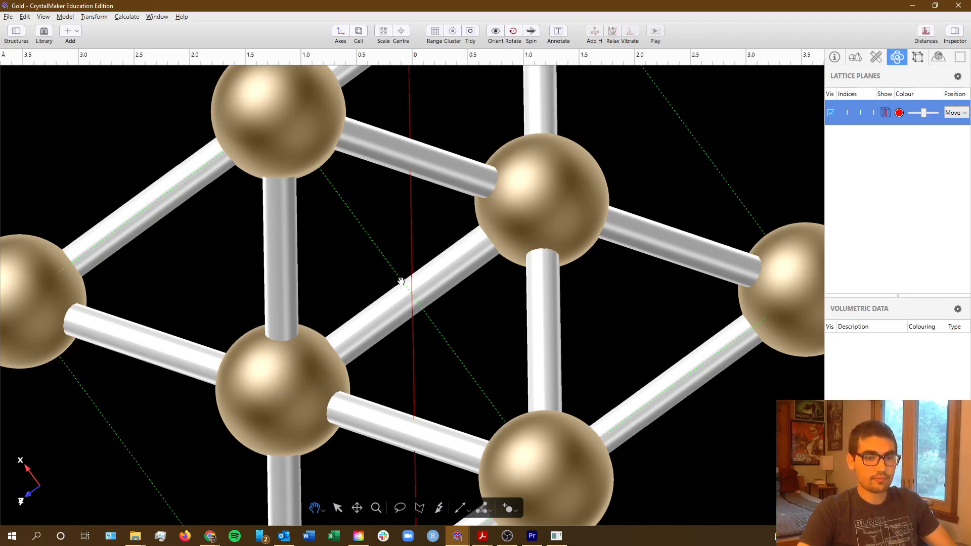
Try shifting the (111) lattice plane's position, and return it to the centre at 0.5.
click(959, 114)
mouse_move(877, 136)
mouse_down()
mouse_move(869, 144)
mouse_move(882, 142)
mouse_move(852, 149)
mouse_move(882, 143)
mouse_up()
click(924, 154)
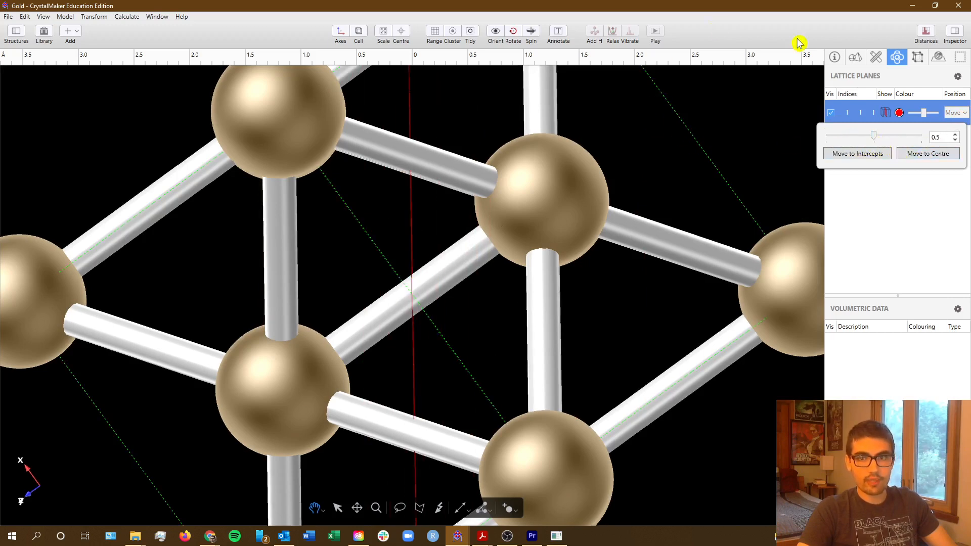
click(960, 112)
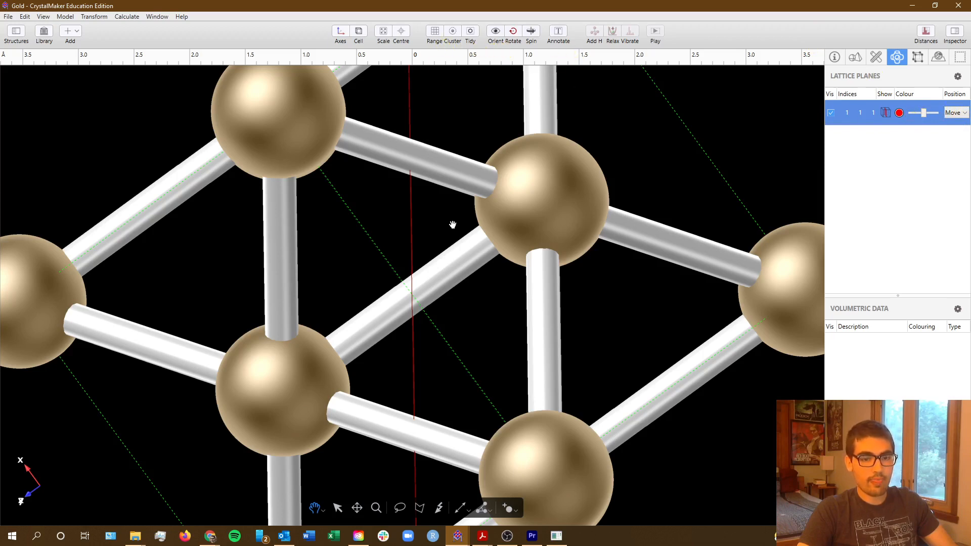
Measure the screen distance from the lattice plane to the nearest atom nucleus on each side, keeping both measurements displayed.
click(473, 516)
click(469, 515)
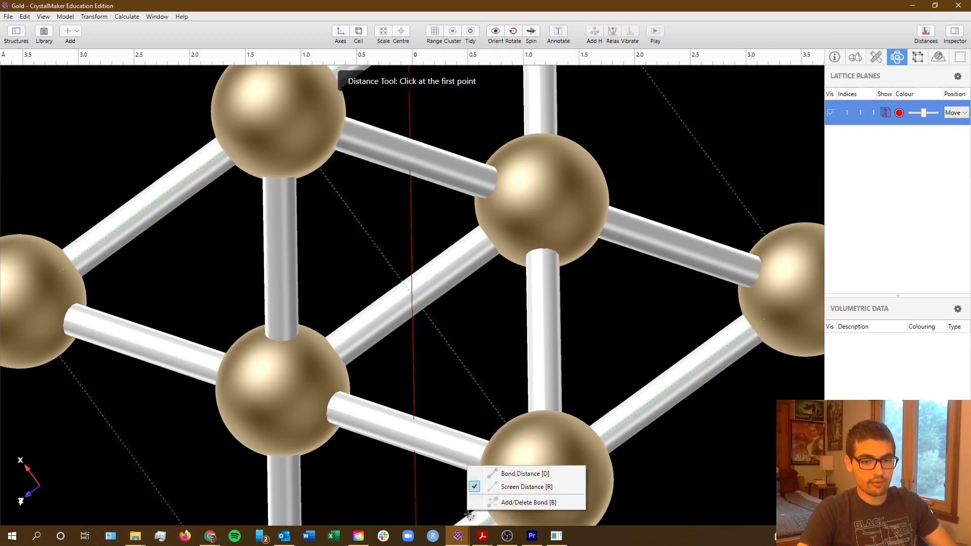
click(496, 473)
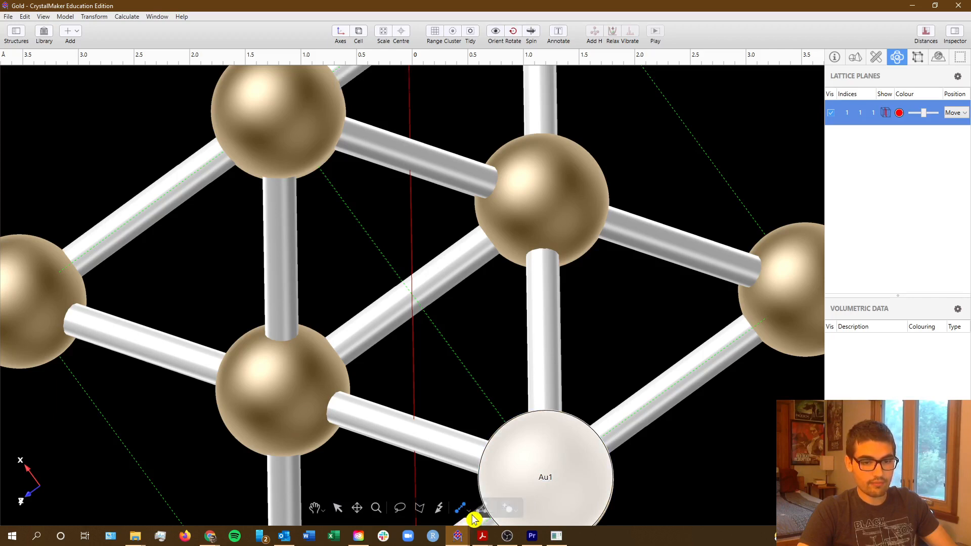
click(474, 516)
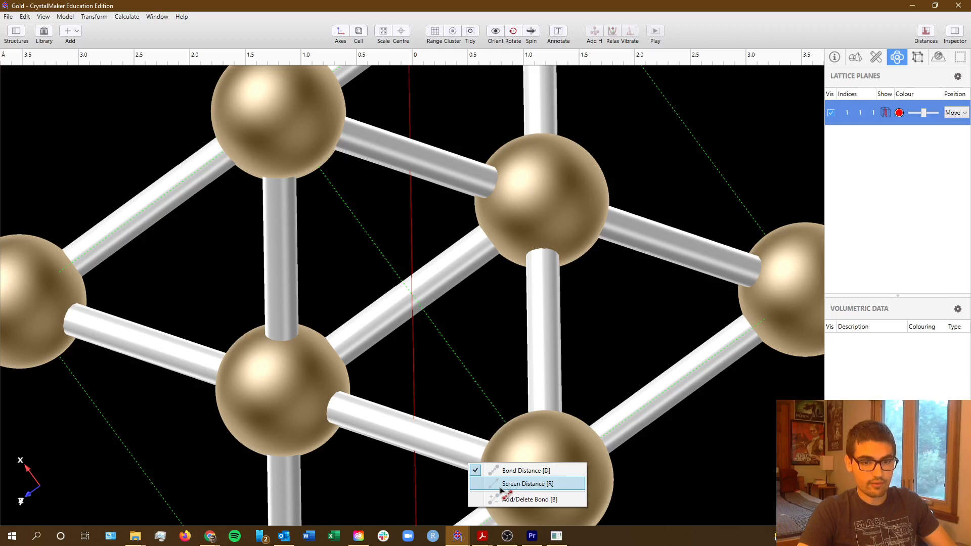
click(522, 484)
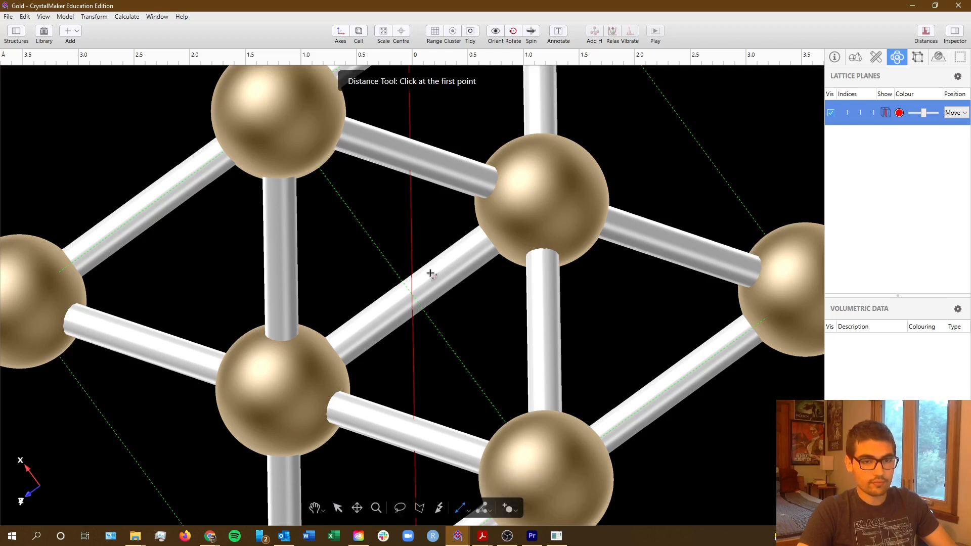
click(411, 211)
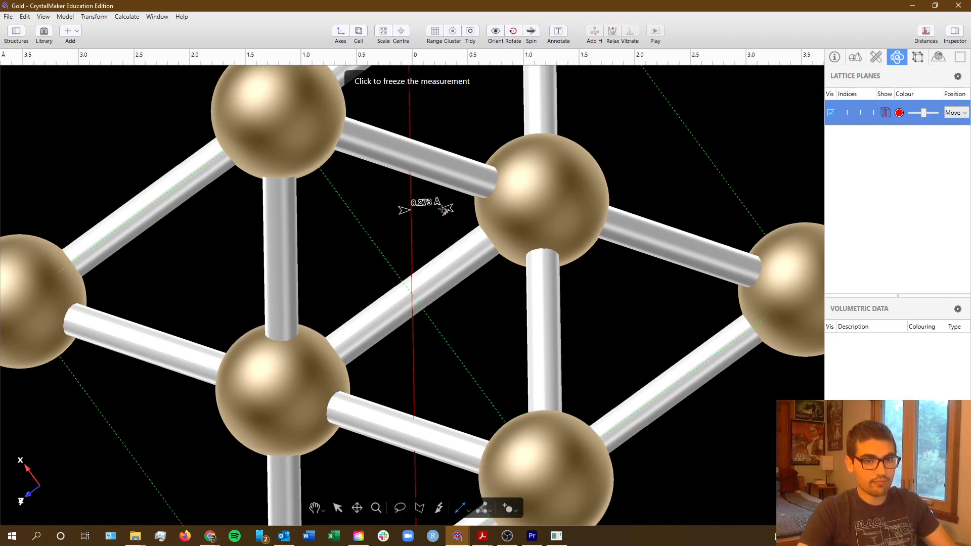
click(539, 209)
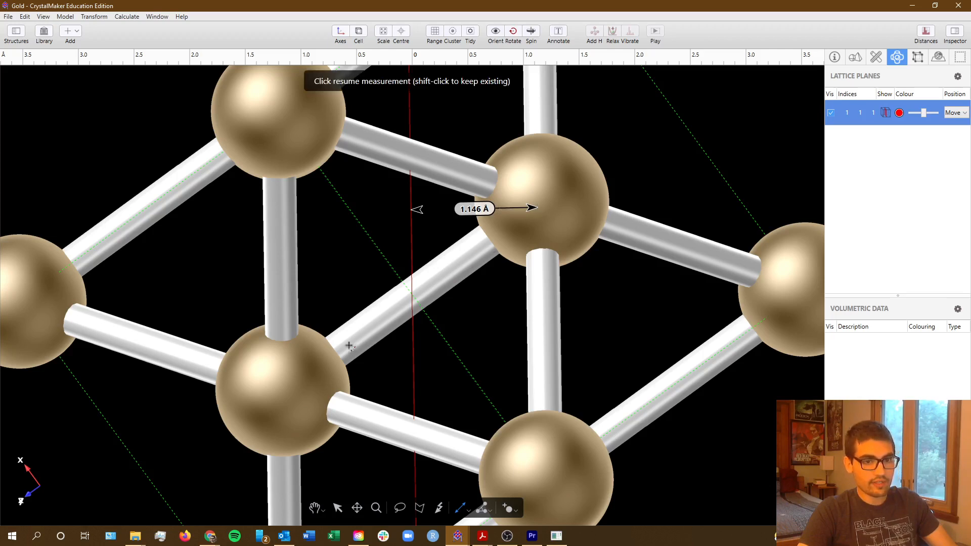
shift+click(279, 400)
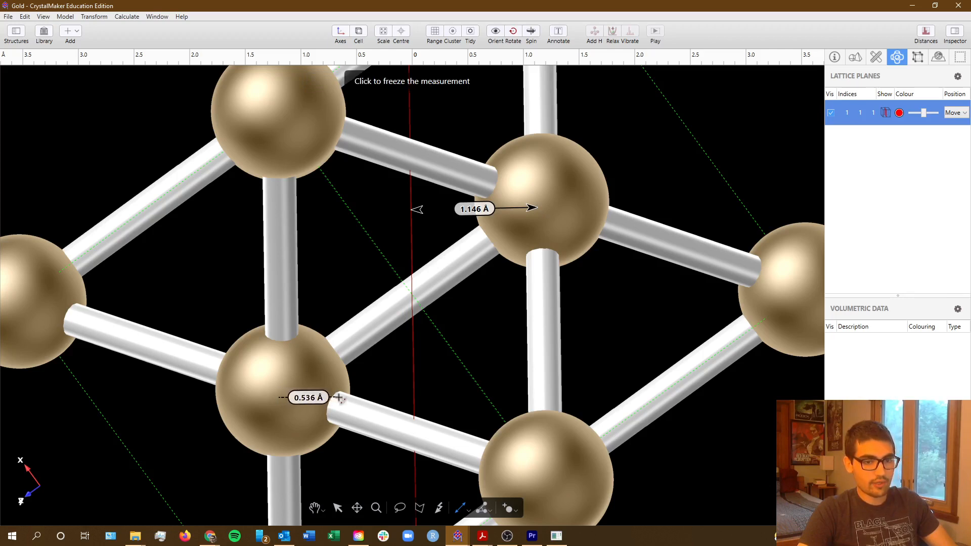
click(412, 395)
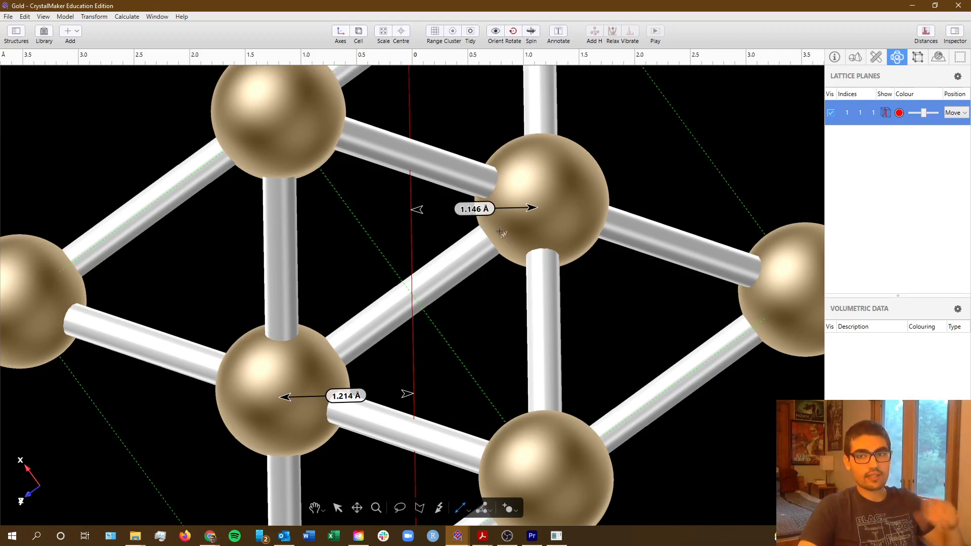
Adjust the (111) lattice plane's position from the centre to 0.503.
click(318, 513)
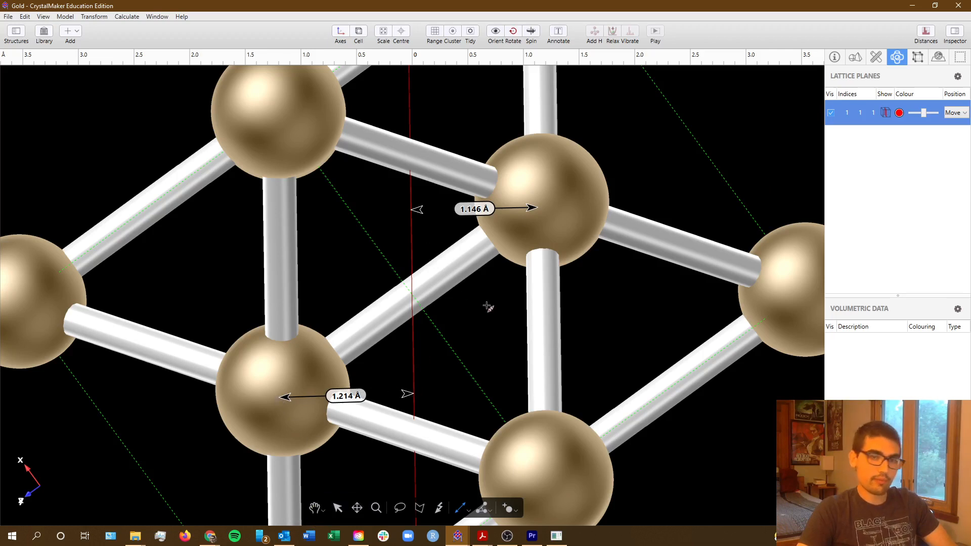
click(331, 512)
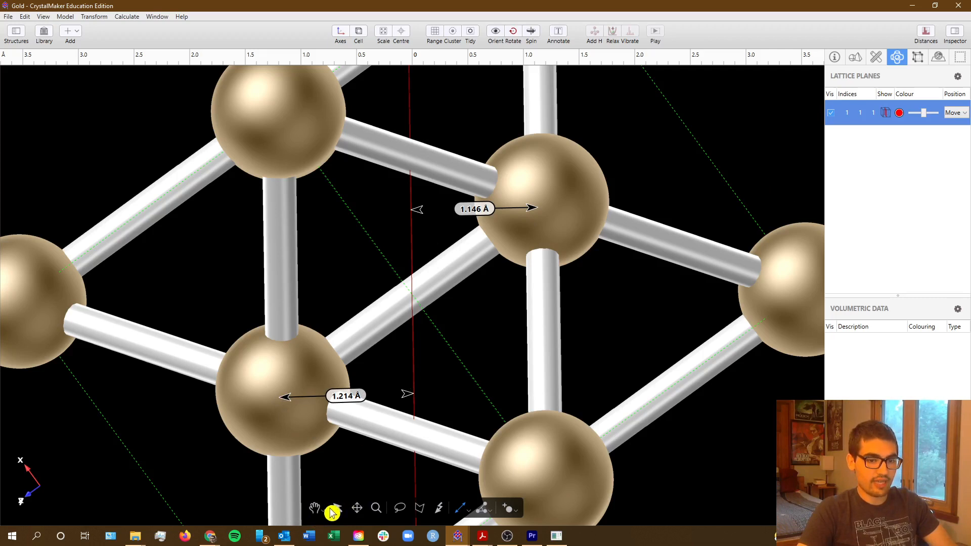
click(954, 113)
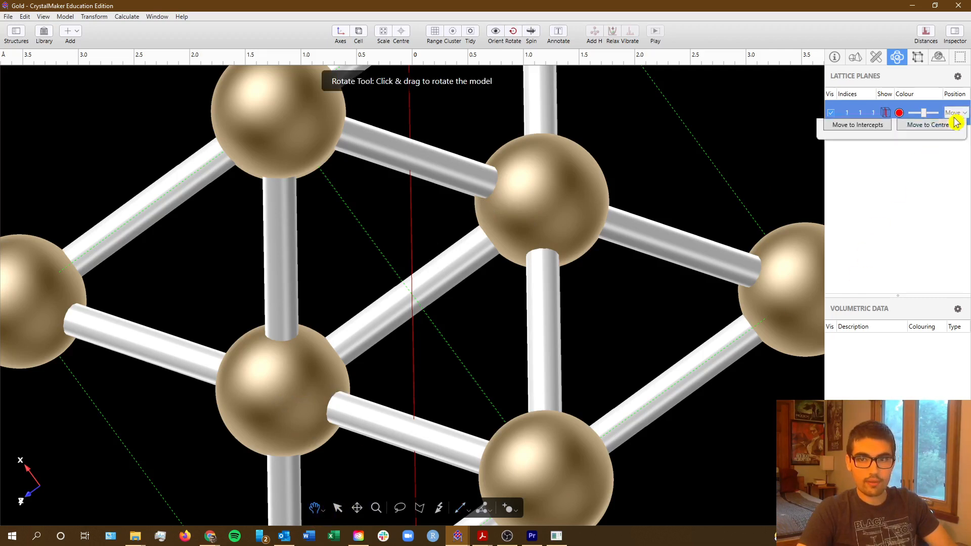
click(956, 141)
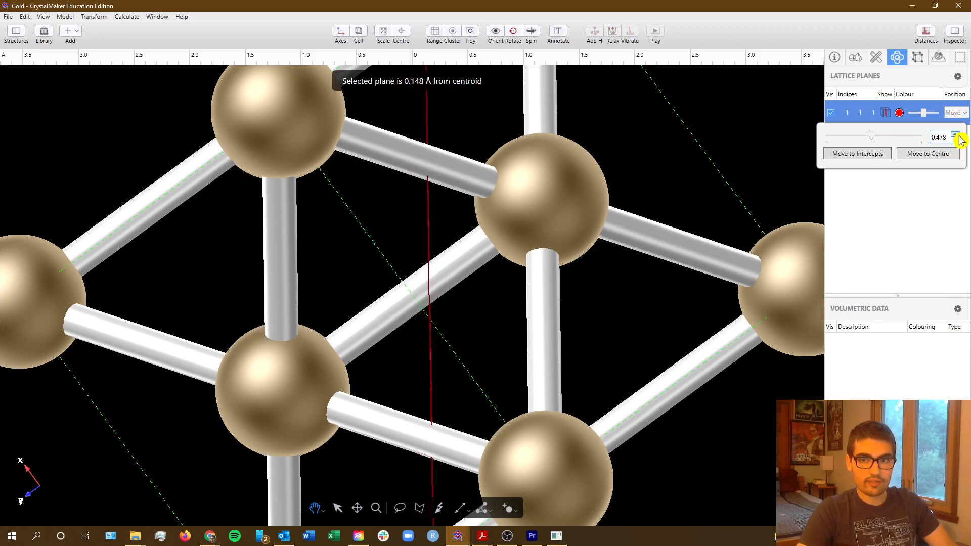
click(950, 154)
click(961, 136)
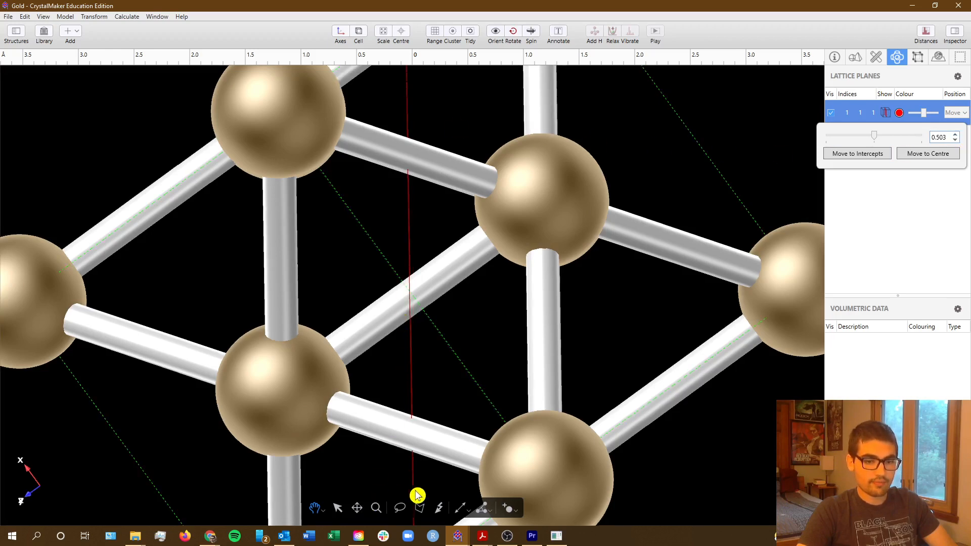
Measure the screen distance from the repositioned plane to the nearest nucleus on both sides, and return to the assignment document in the browser.
click(460, 508)
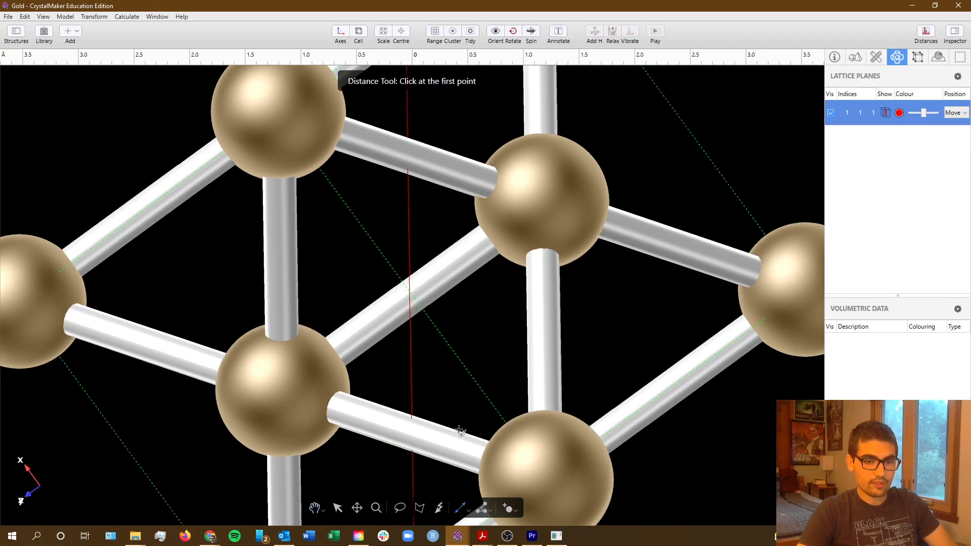
click(283, 399)
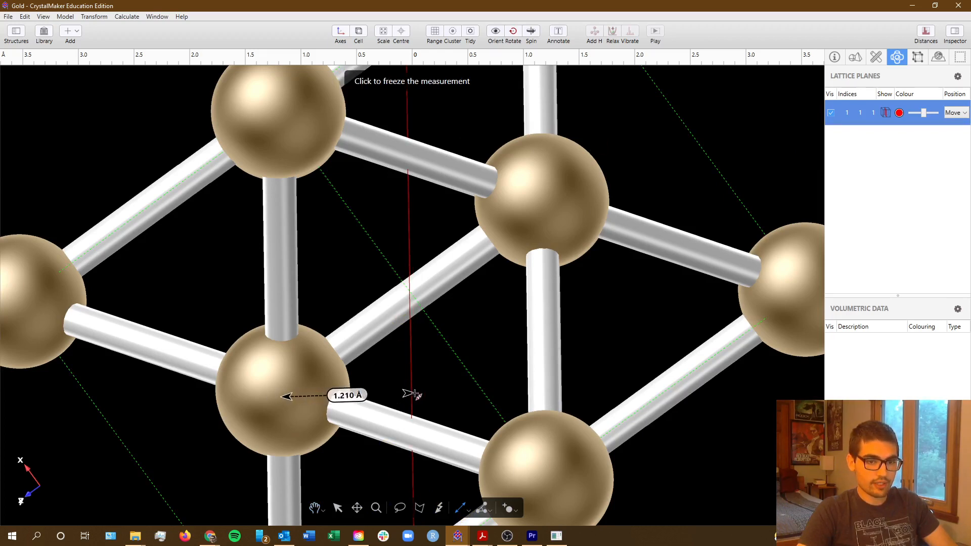
click(411, 395)
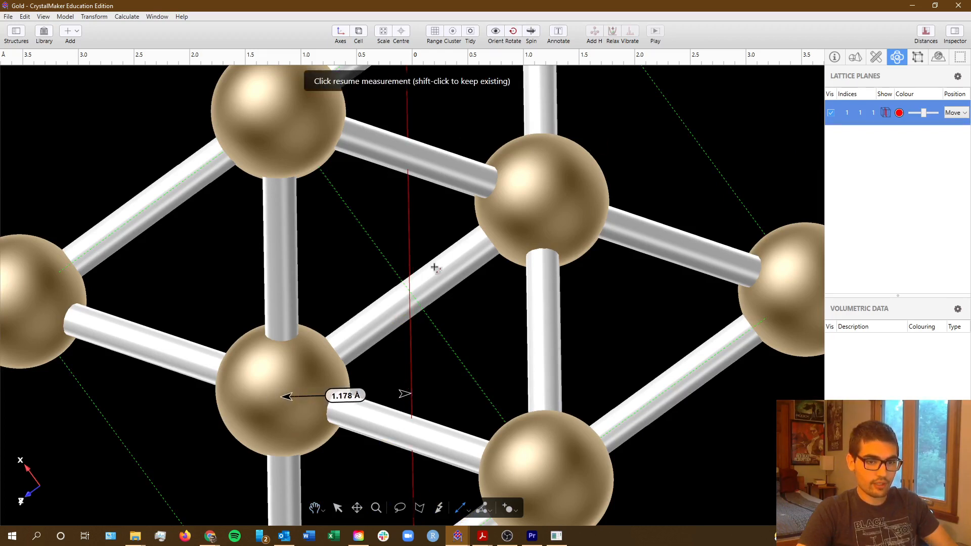
shift+click(409, 209)
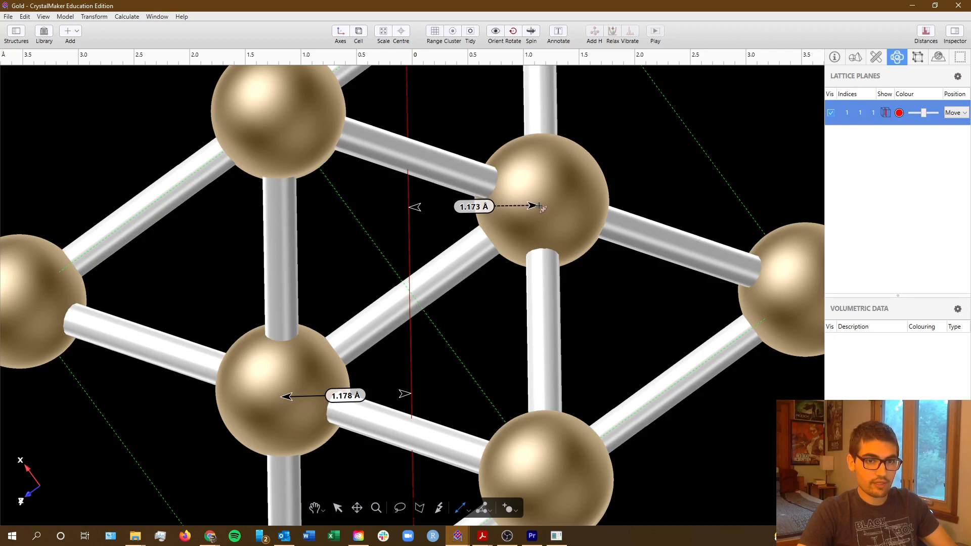
click(538, 206)
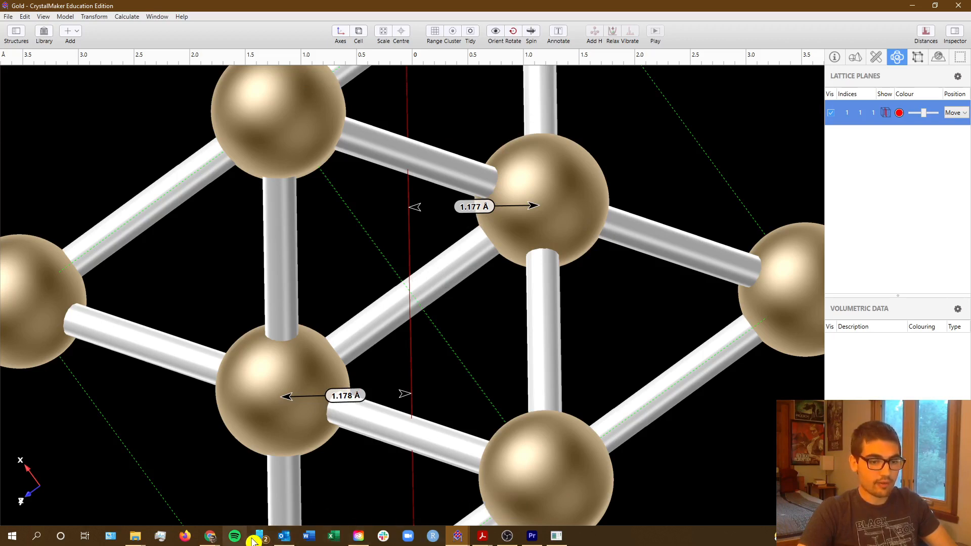
key(alt+Tab)
key(Tab)
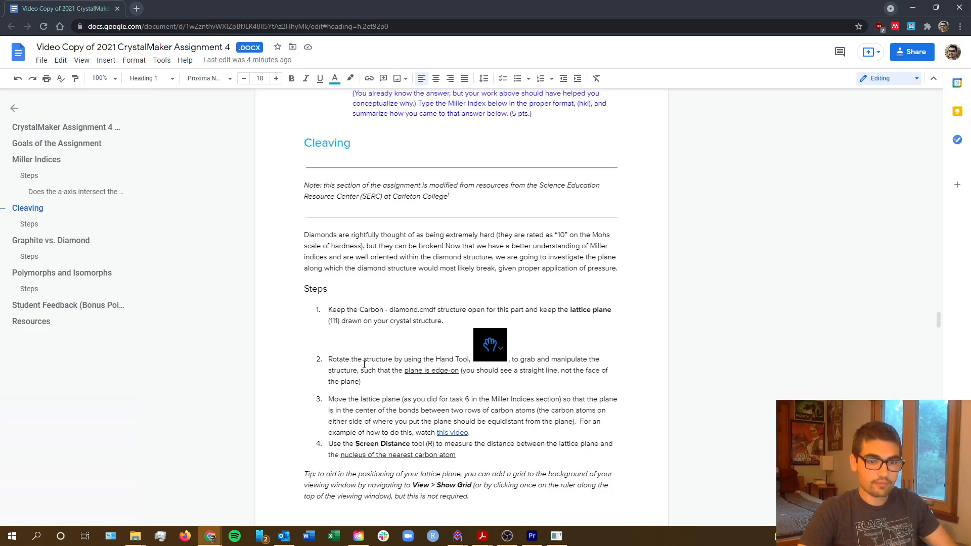
Report 1.177 as the distance from the midpoint between planes to the closest carbon nucleus under the (111) task.
scroll(364, 365, down, 8)
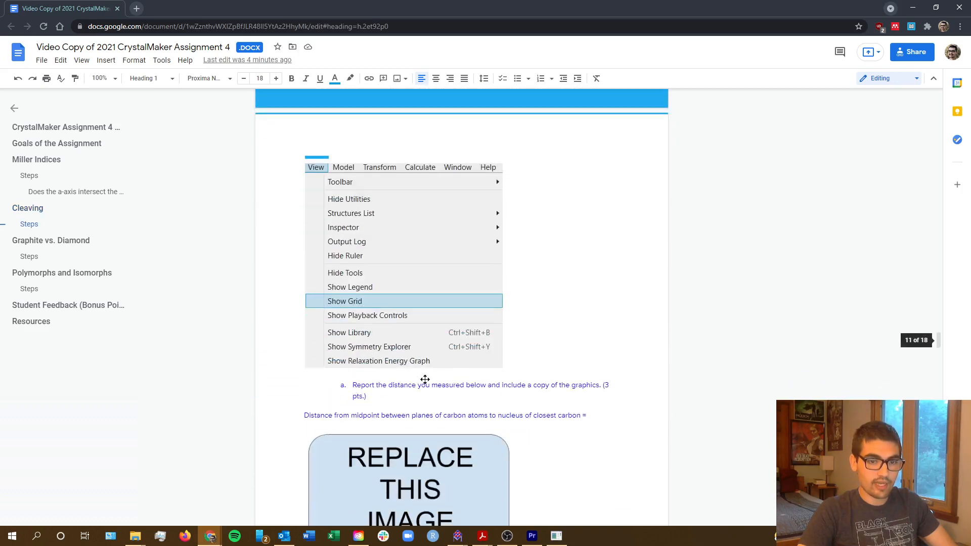
click(601, 413)
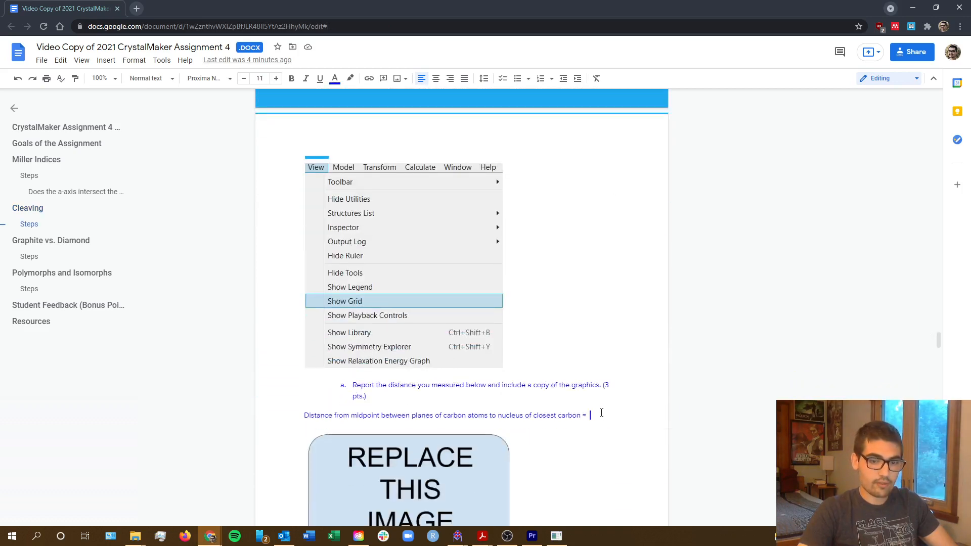
text(1.177)
key(alt+Tab)
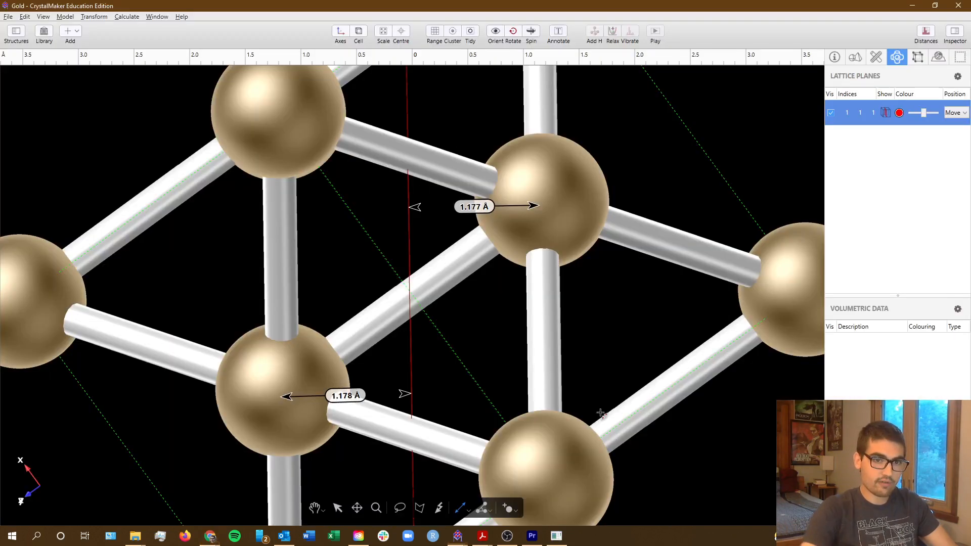
key(alt+Tab)
click(598, 415)
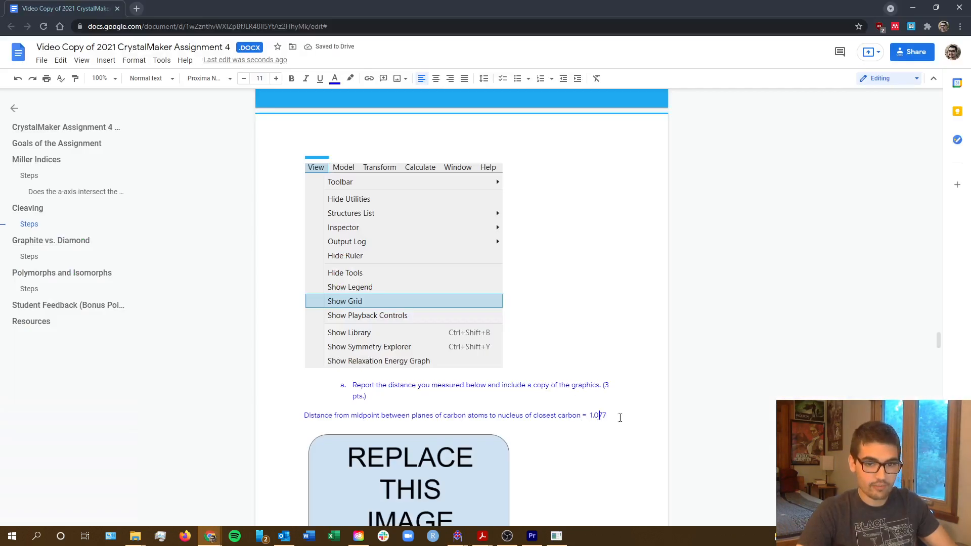
key(BackSpace)
text(1)
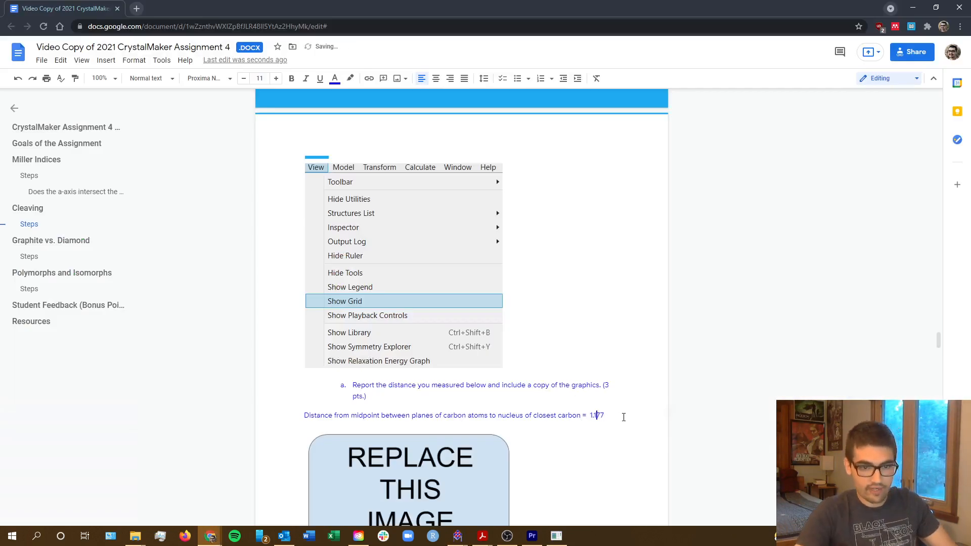
Clear the distance measurements from the fully scaled structure in CrystalMaker, and replace the Figure 10 placeholder in the assignment document with its copied graphic.
scroll(535, 383, down, 4)
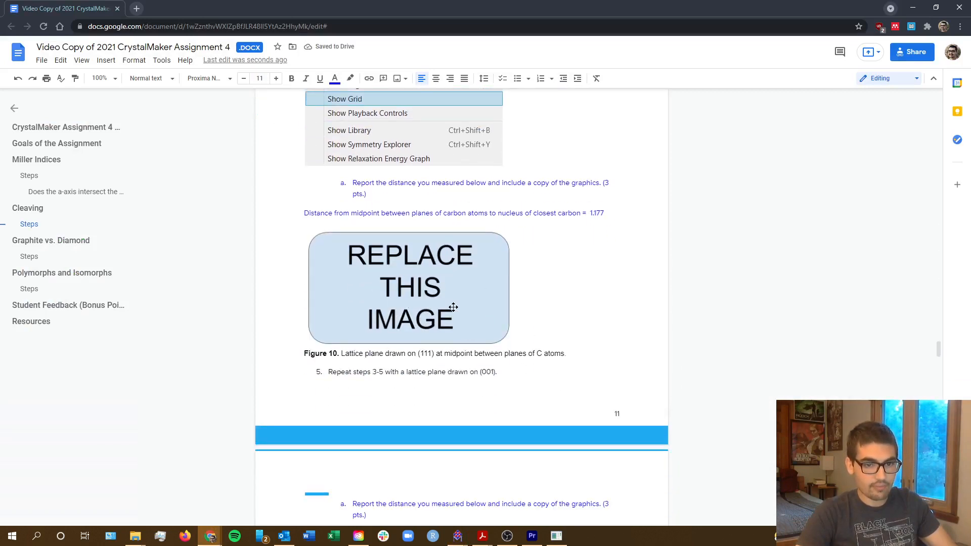
key(alt+Tab)
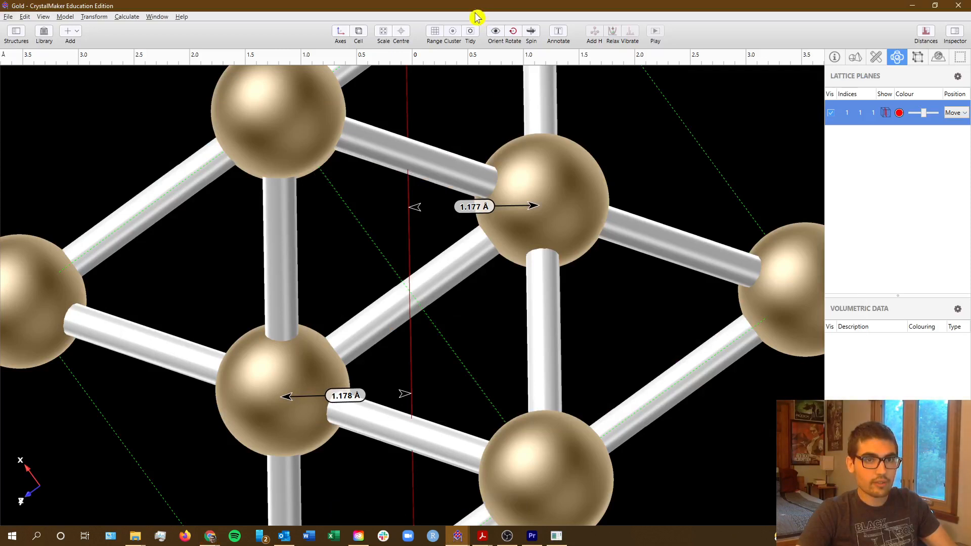
click(390, 35)
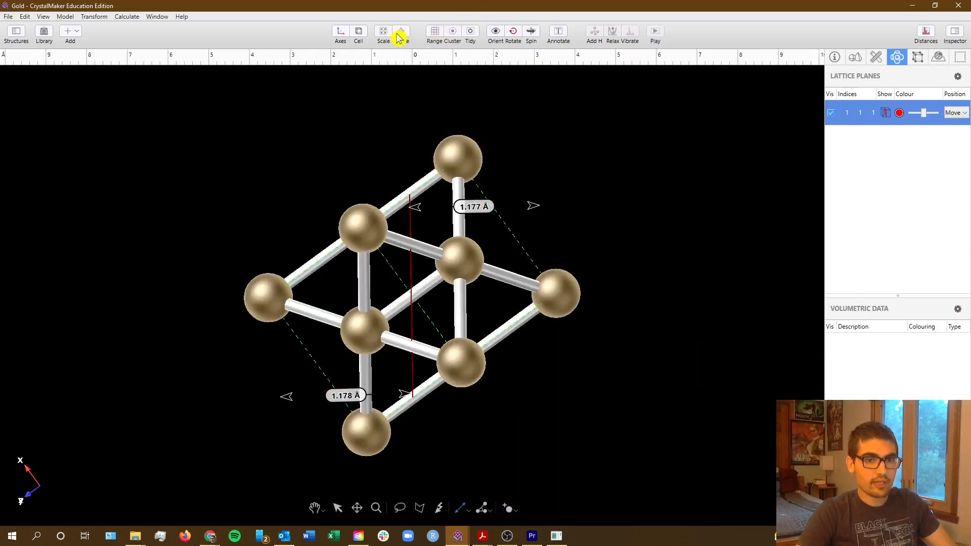
click(315, 508)
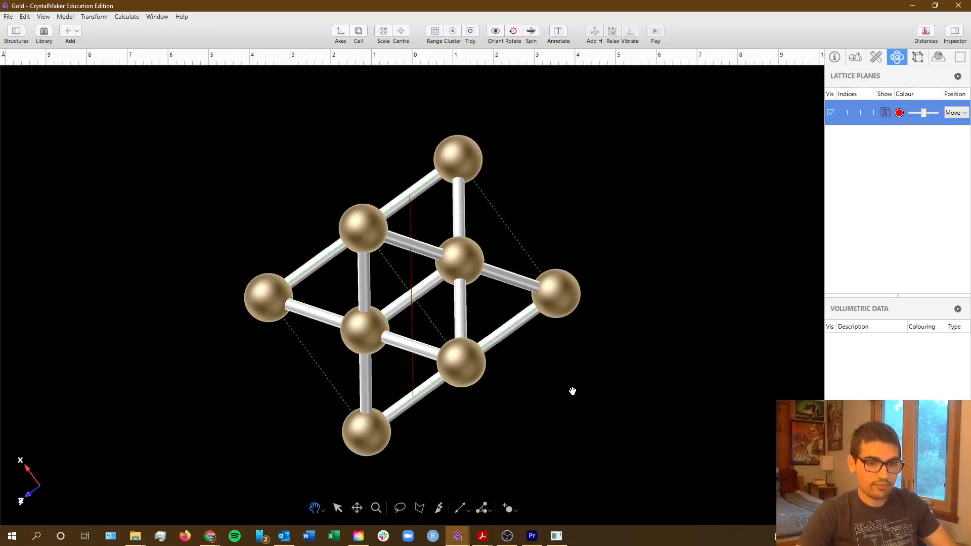
key(alt+Tab)
click(431, 295)
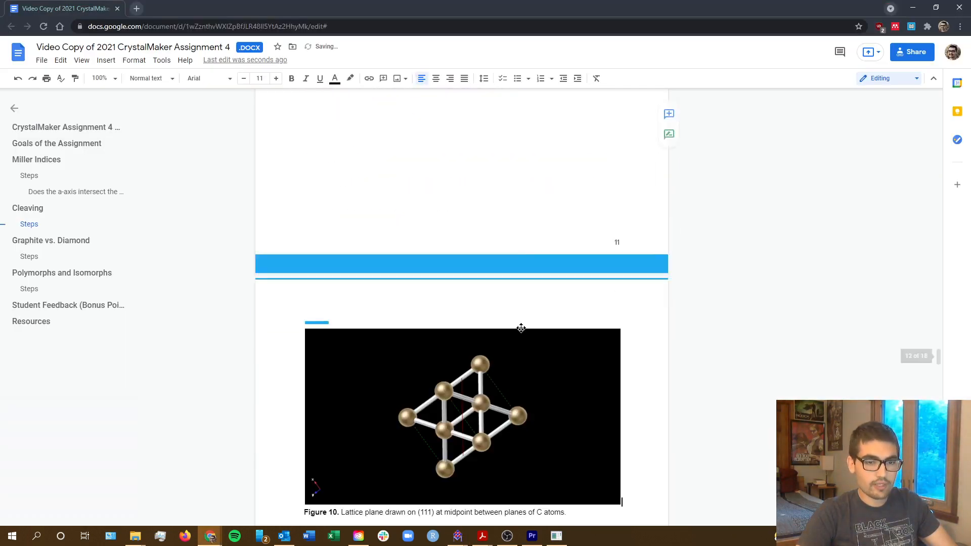
key(ctrl+v)
scroll(557, 253, down, 3)
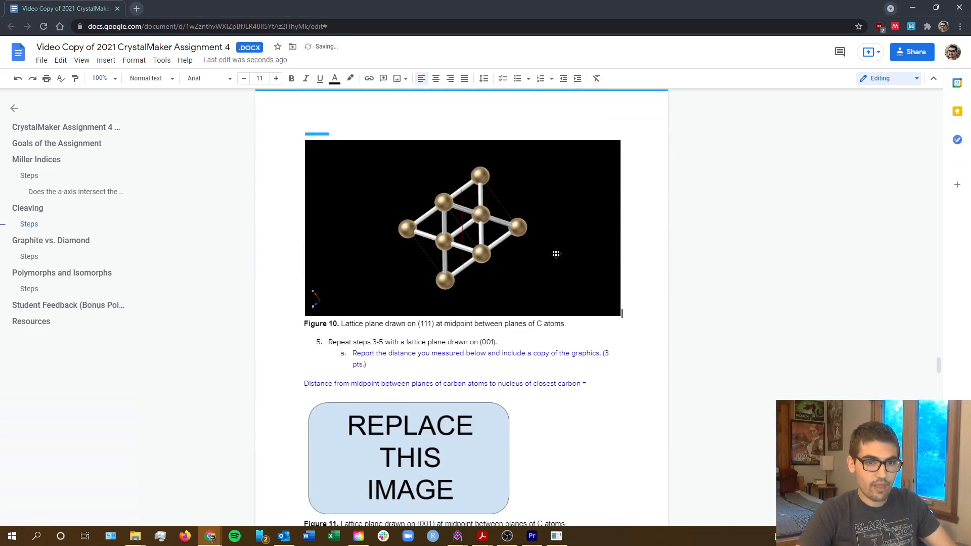
Review the remaining Cleaving tasks on the (001) lattice plane and the question of which plane cleaves more easily.
scroll(557, 257, down, 1)
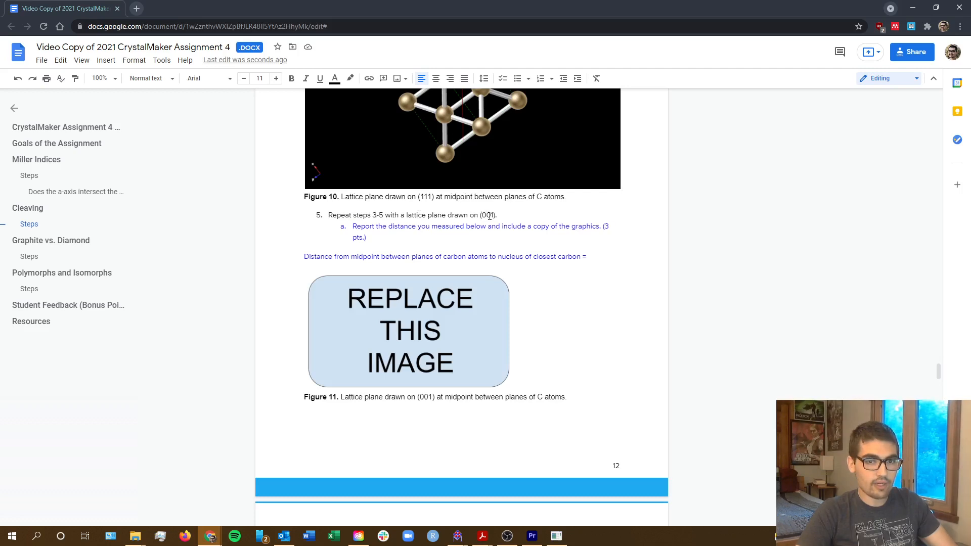
scroll(485, 237, down, 5)
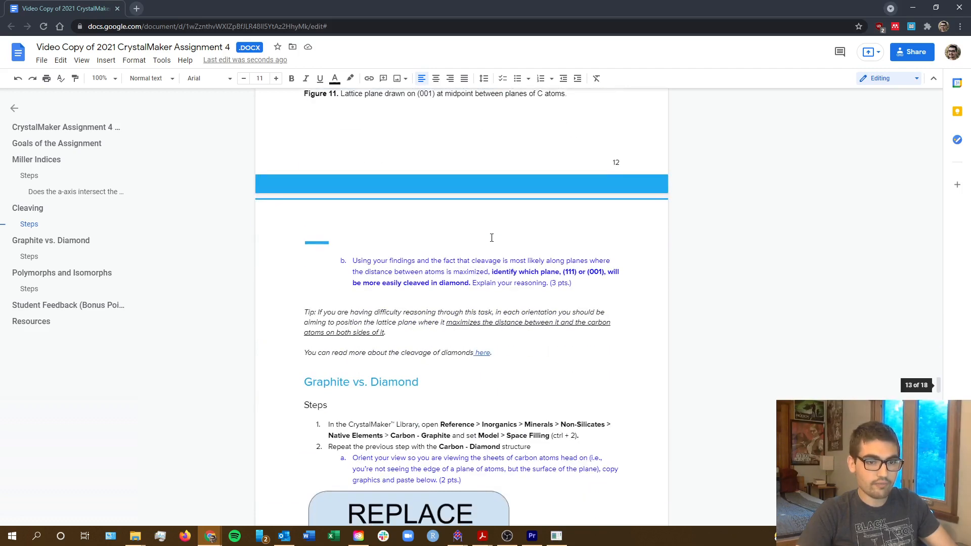
scroll(476, 258, up, 1)
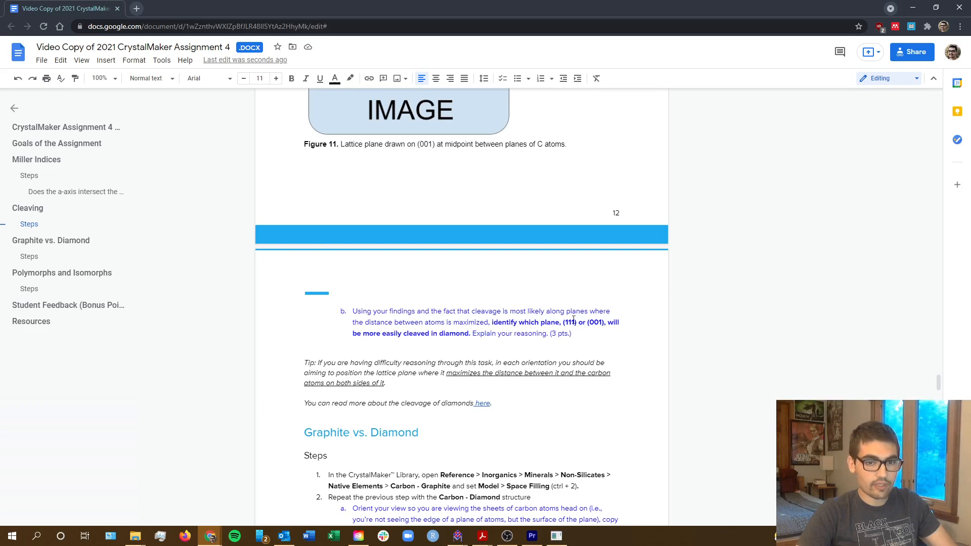
scroll(482, 308, up, 3)
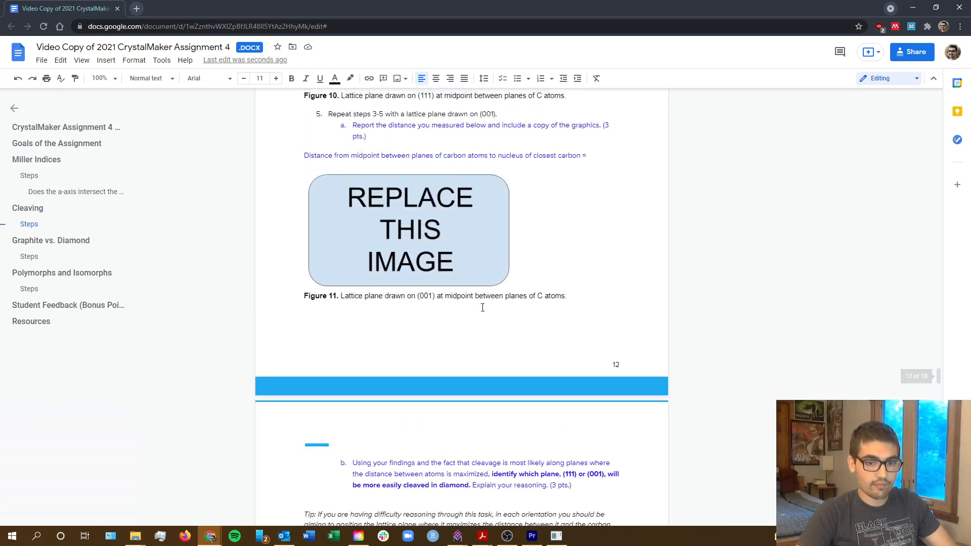
scroll(481, 306, up, 3)
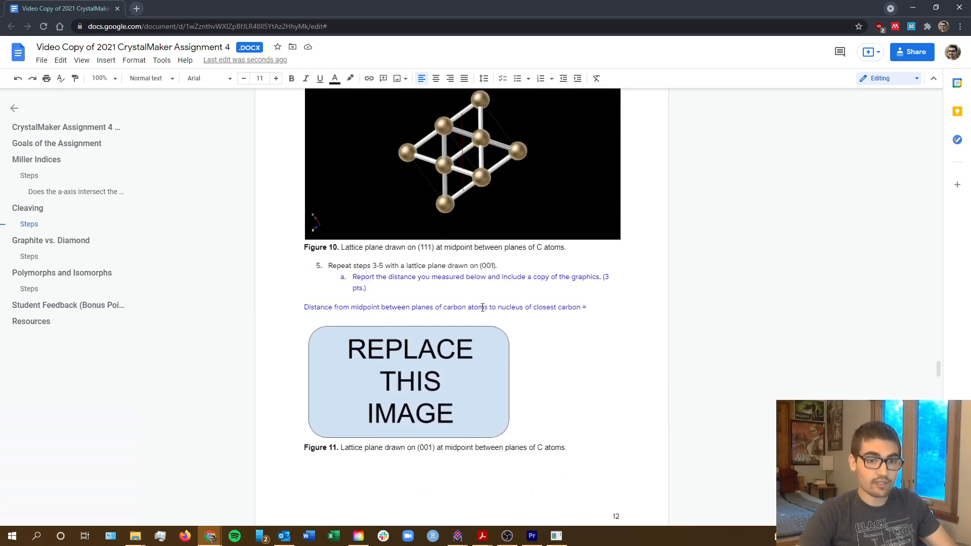
scroll(478, 312, down, 1)
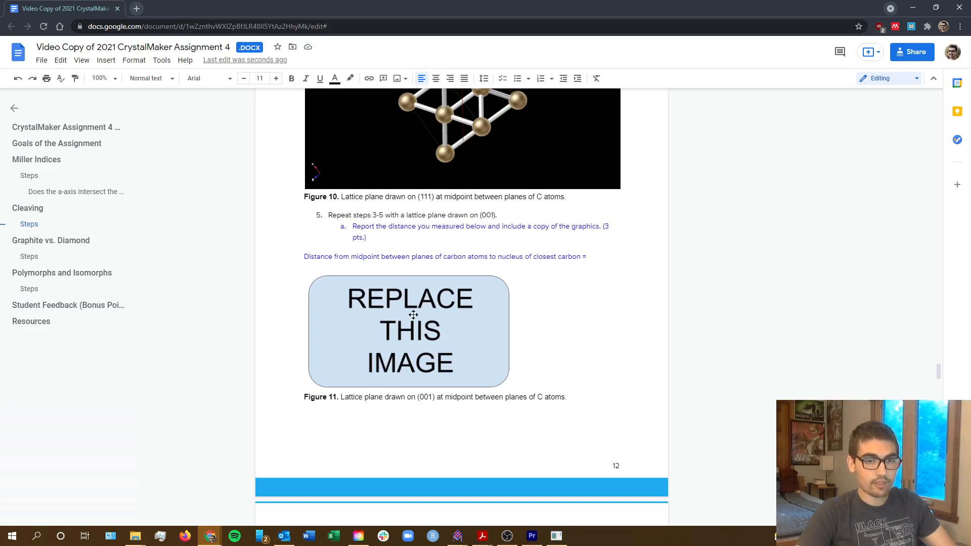
Switch to CrystalMaker and change the lattice plane's Miller indices to (001).
key(alt+Tab)
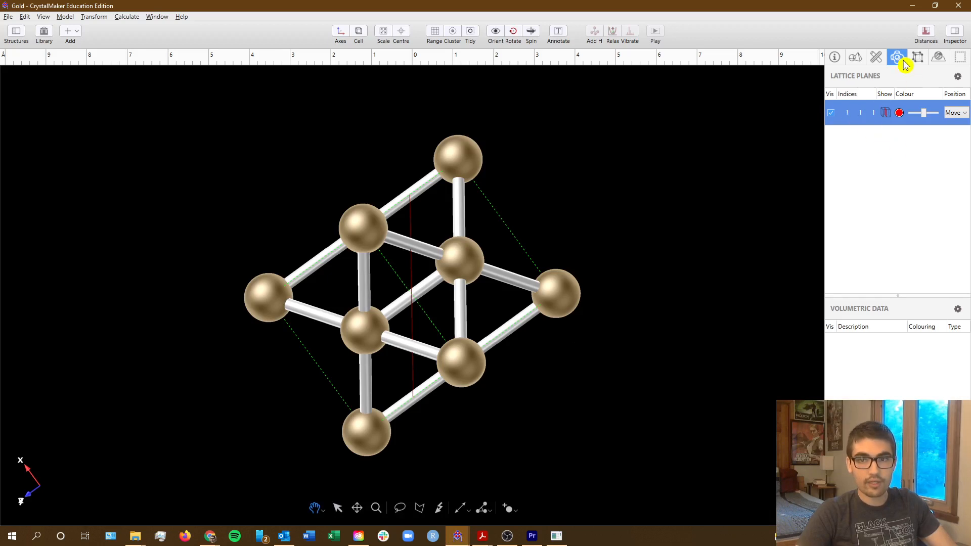
double_click(853, 114)
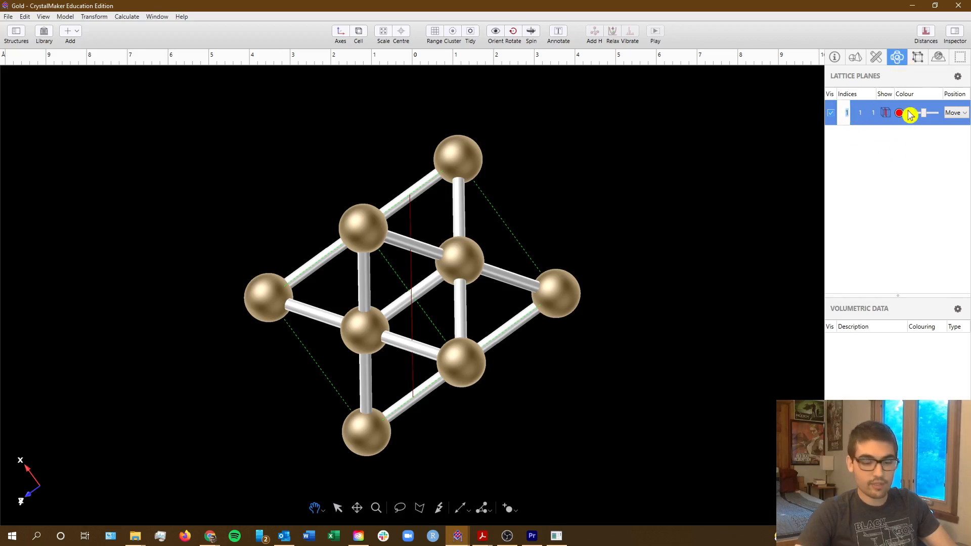
text(0)
key(Tab)
text(0)
key(Tab)
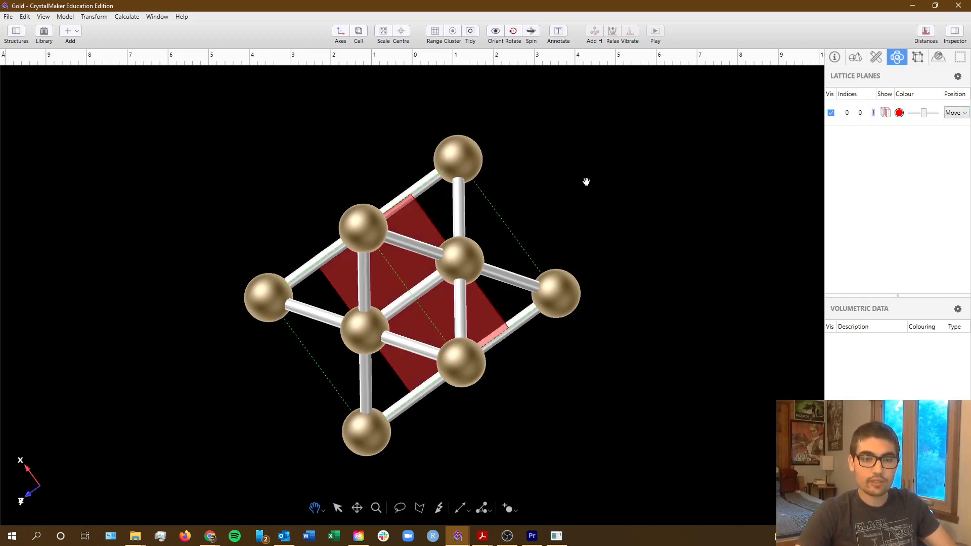
Rotate the structure until the (001) lattice plane is seen edge-on as a straight vertical line.
drag(602, 206, 477, 318)
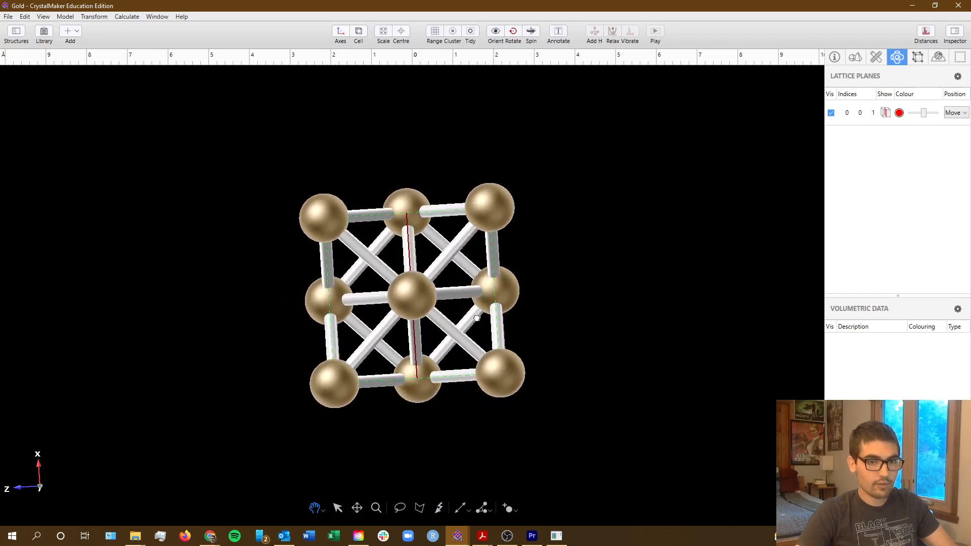
drag(548, 348, 558, 363)
drag(462, 302, 464, 261)
scroll(424, 283, up, 5)
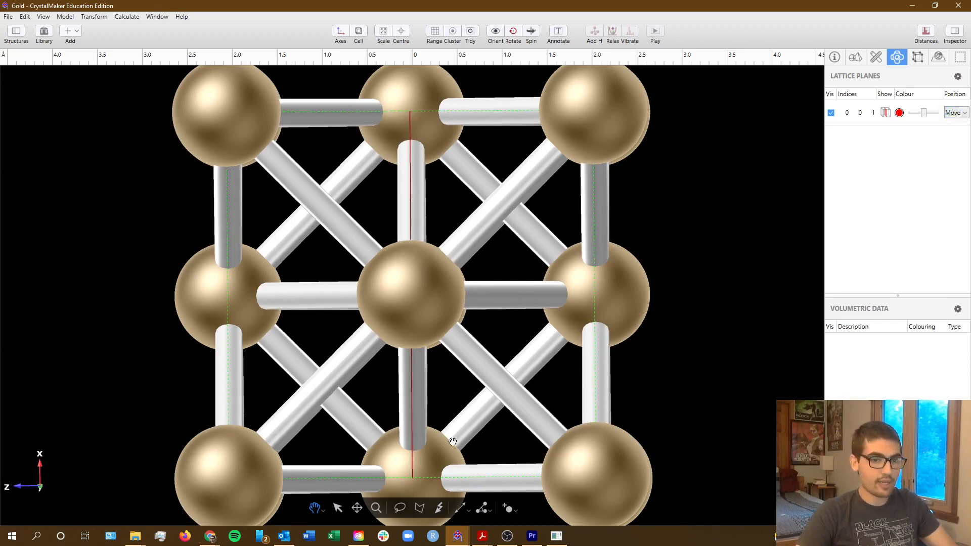
Move the (001) lattice plane to position 0.25, midway between two rows of atoms.
click(955, 112)
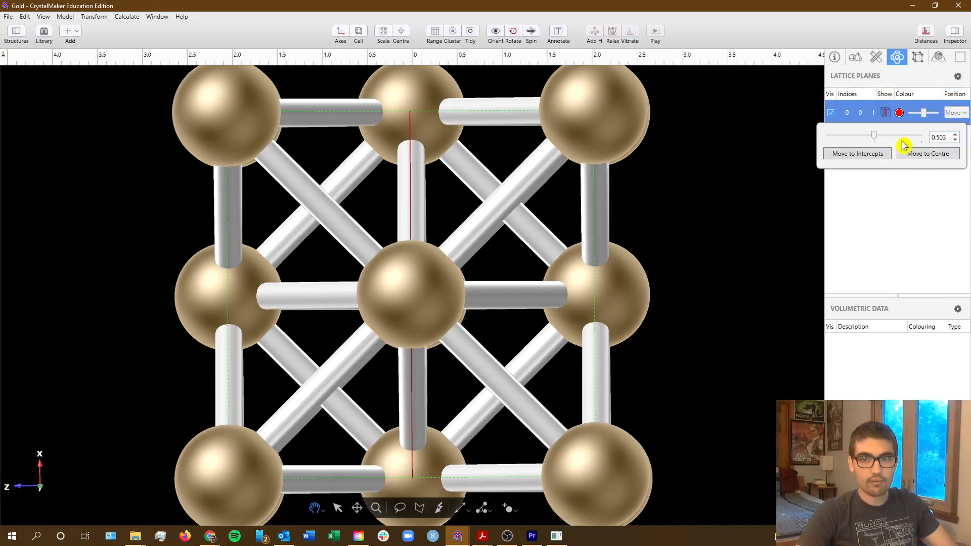
scroll(876, 139, down, 1)
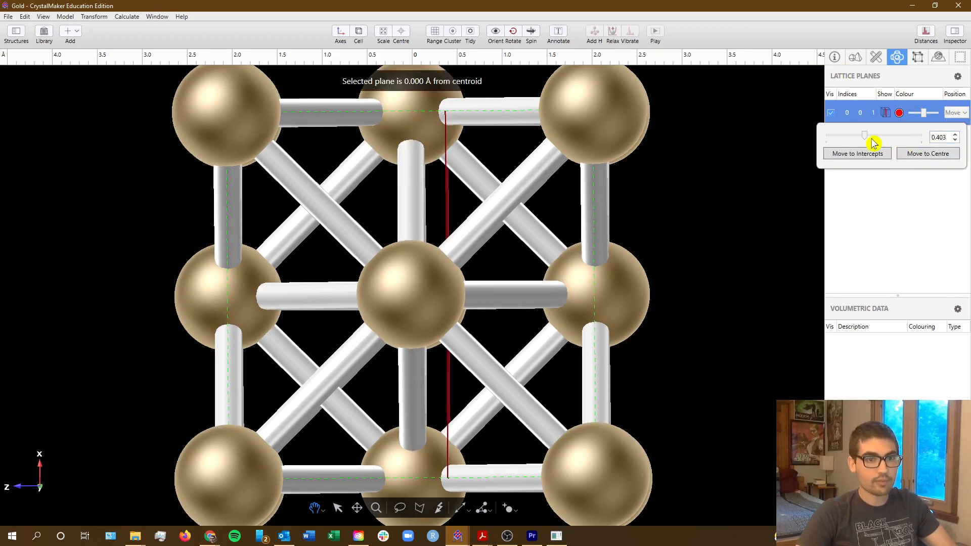
scroll(871, 142, down, 1)
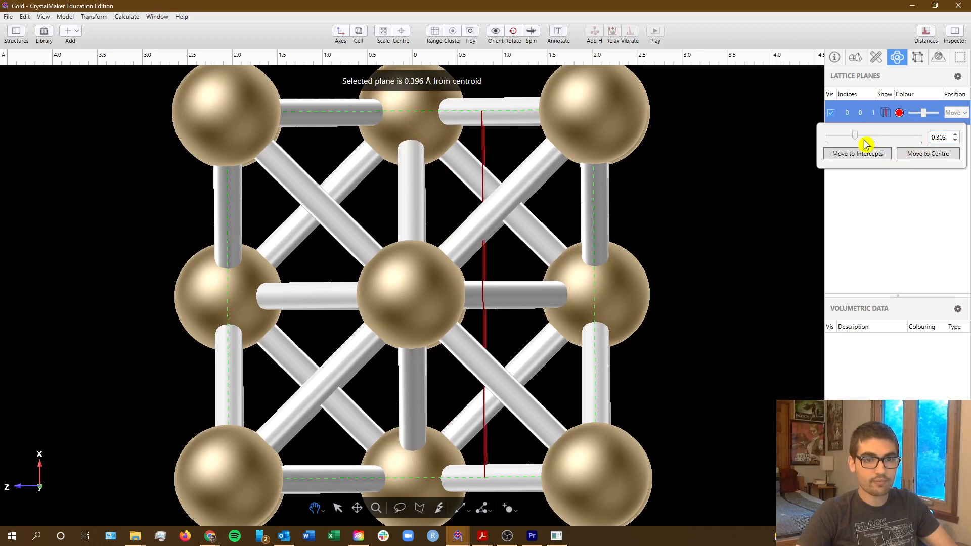
drag(863, 137, 854, 141)
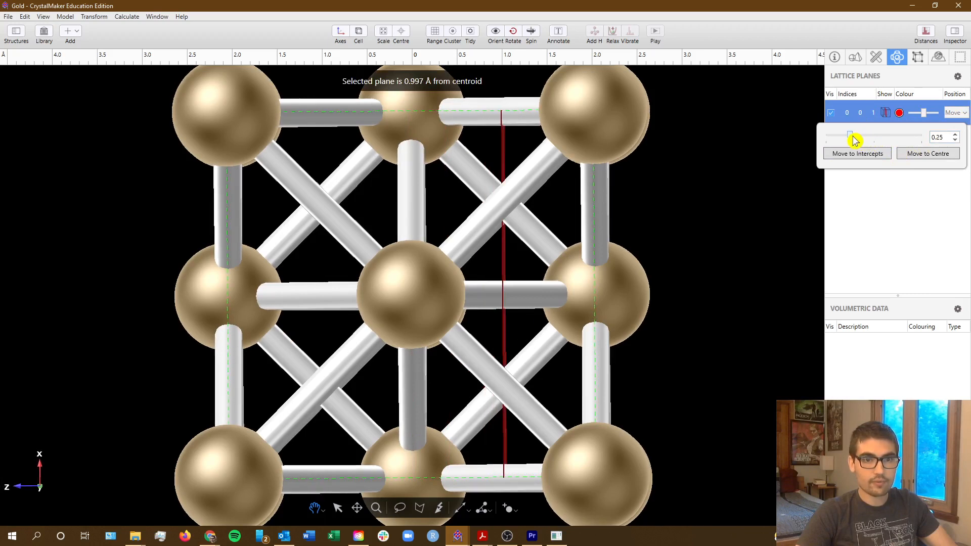
click(712, 185)
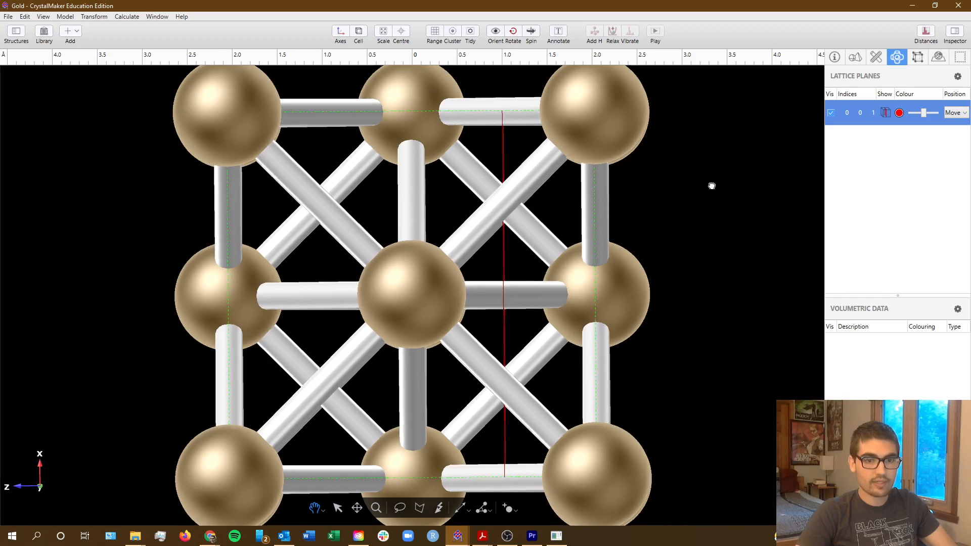
Centre the (001) lattice plane and its neighbouring atoms in a close-up view, fine-tuning the rotation until the plane is edge-on.
scroll(577, 317, up, 4)
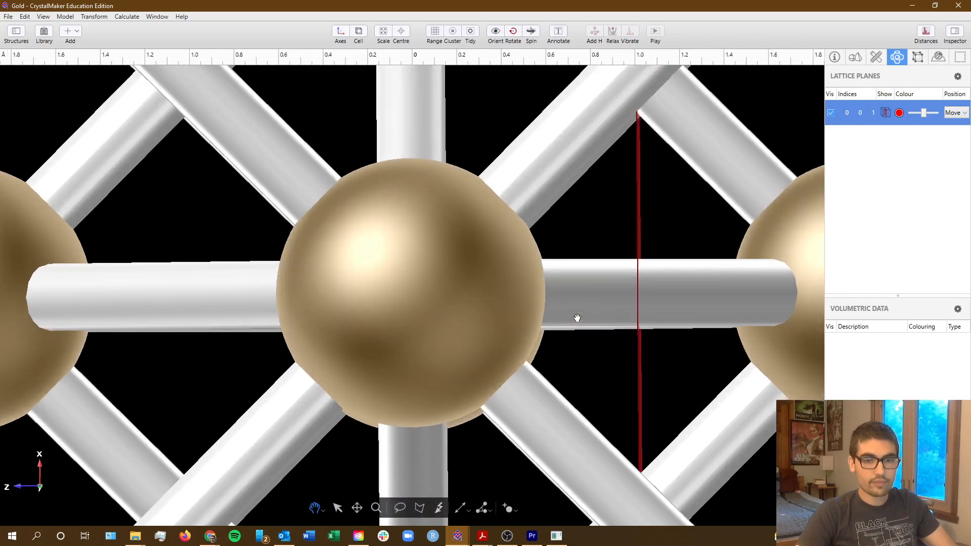
click(357, 508)
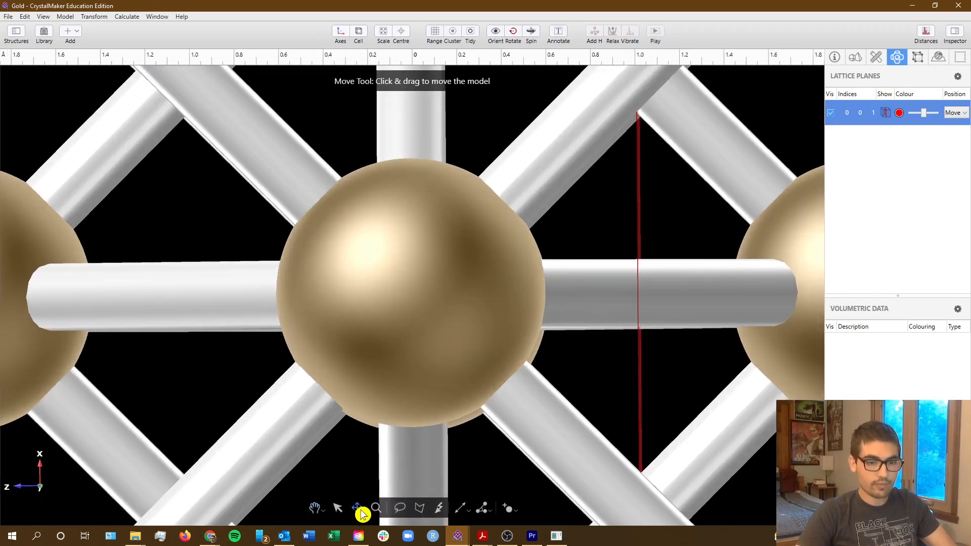
drag(641, 391, 451, 367)
click(315, 508)
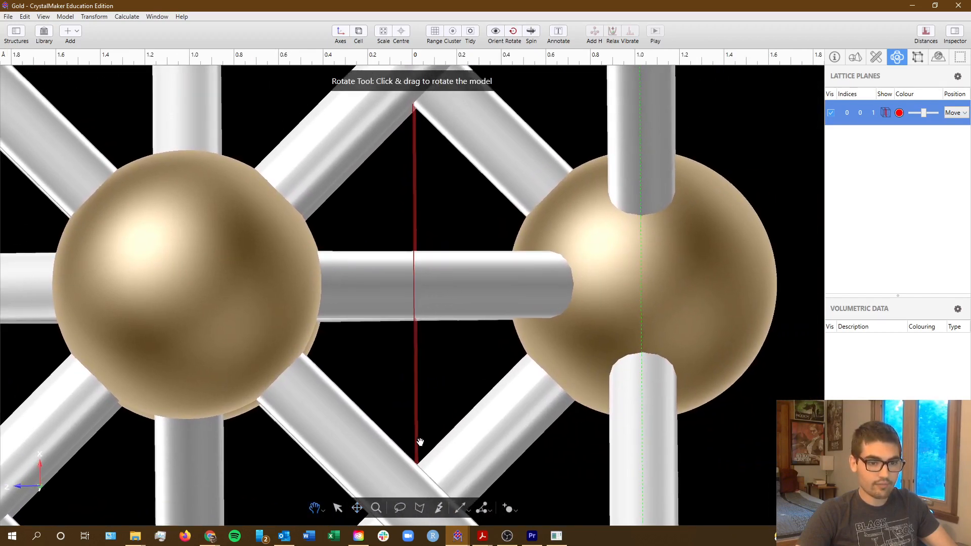
drag(427, 439, 433, 425)
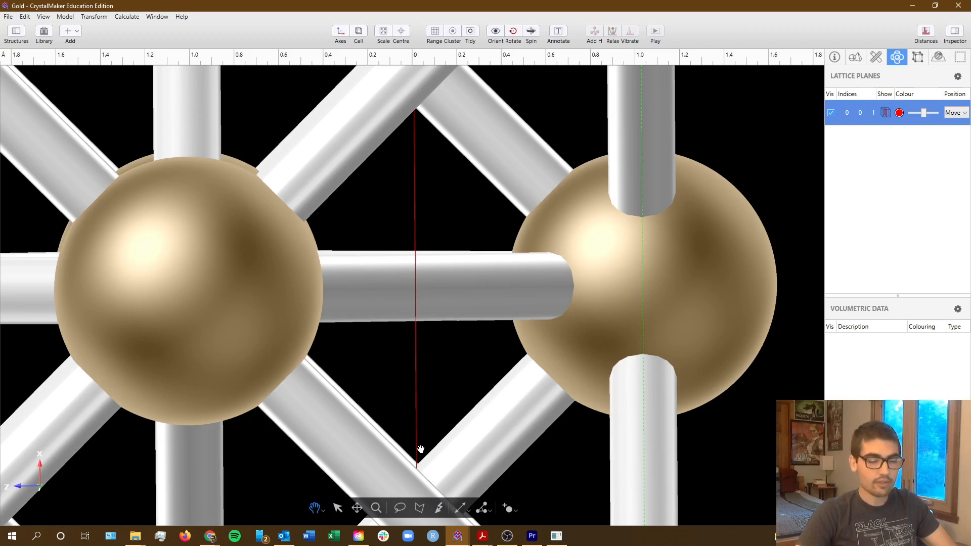
Measure the distances from the (001) lattice plane to the nuclei of the nearest atoms on both sides.
click(461, 508)
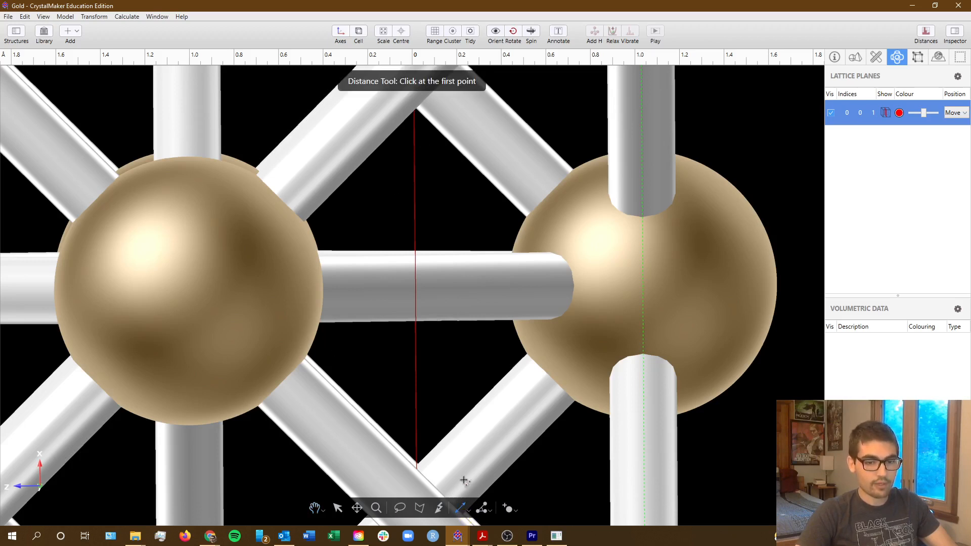
click(187, 292)
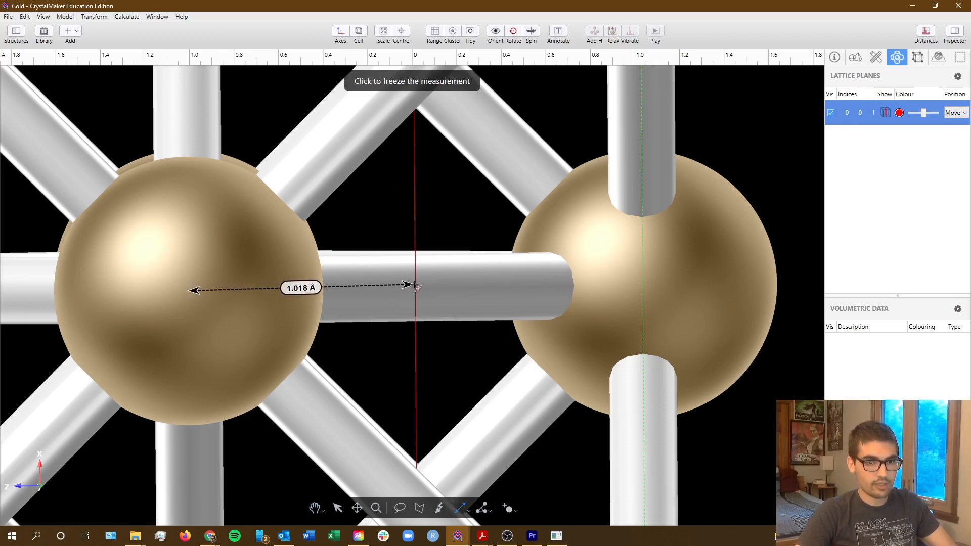
click(418, 288)
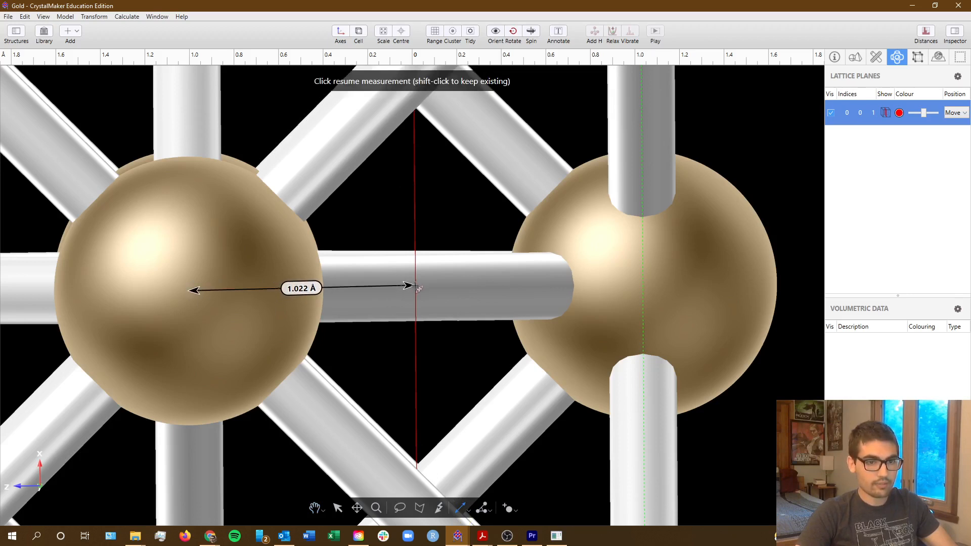
click(644, 276)
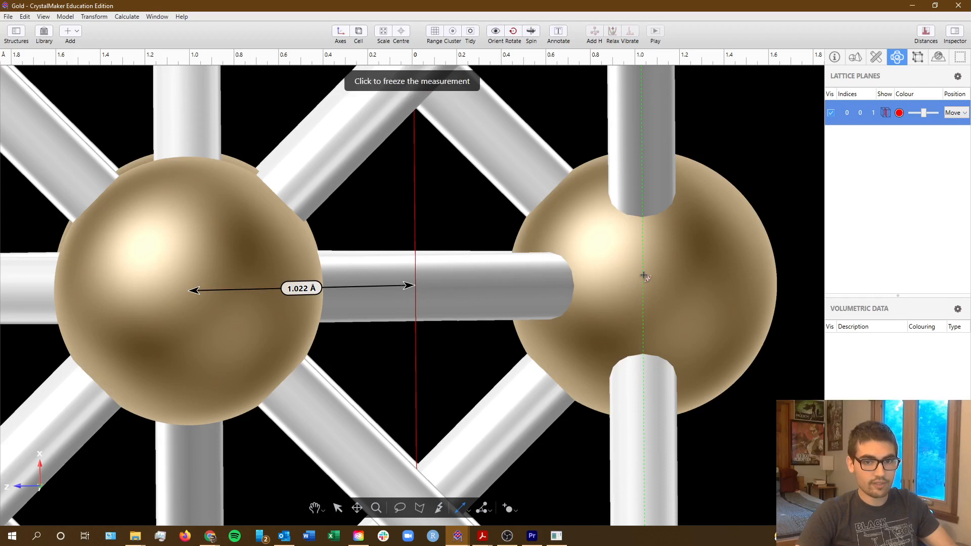
click(420, 282)
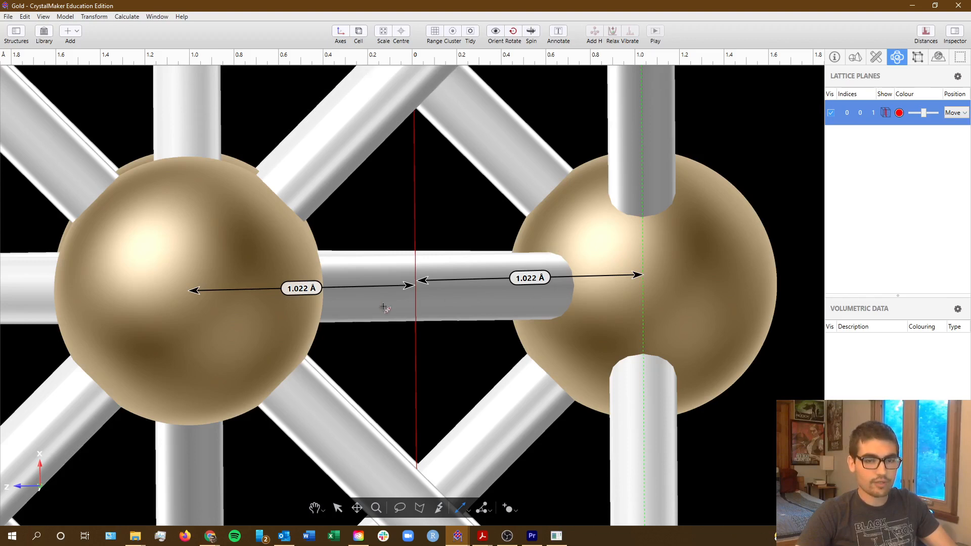
Switch to the Google Docs assignment and report 1.022 as the distance from the midpoint to the closest carbon nucleus for (001).
key(alt+Tab)
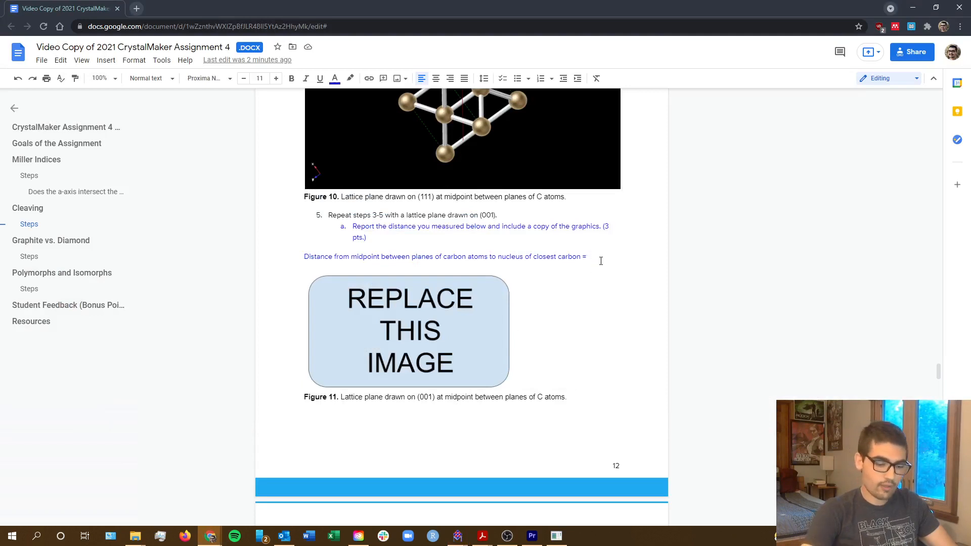
text(1.022)
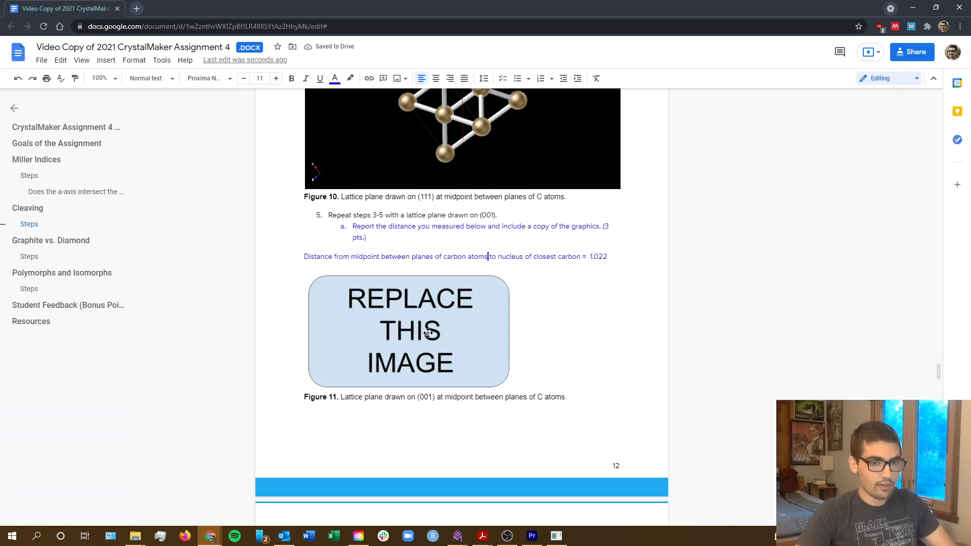
Switch to CrystalMaker, fit the whole structure in the view and clear the distance measurements from the model.
key(alt+Tab)
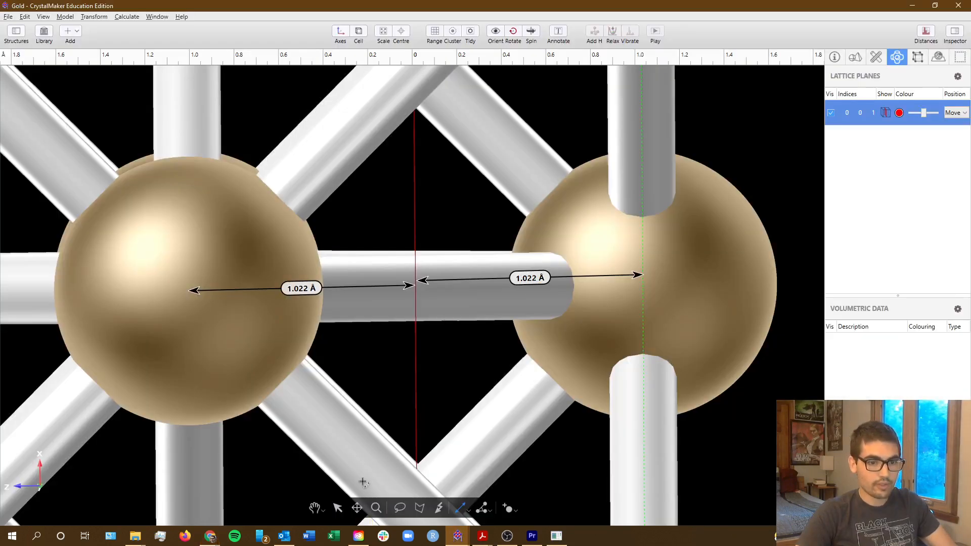
click(390, 39)
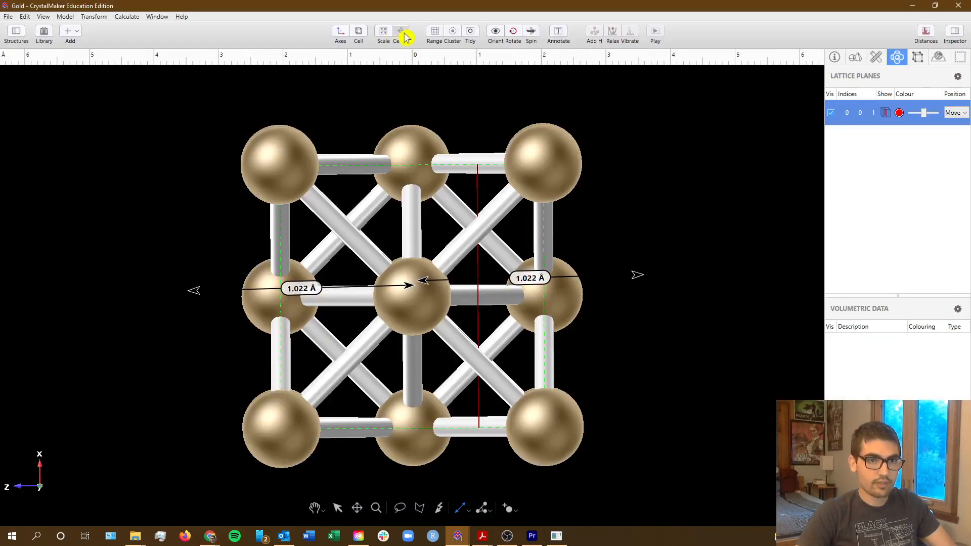
click(315, 508)
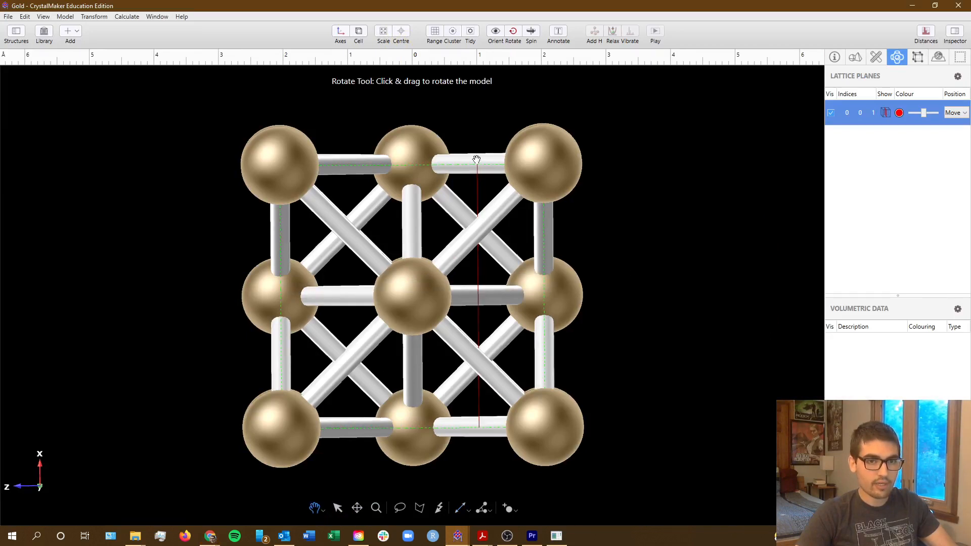
Switch to the Google Docs assignment and remove the placeholder above the Figure 11 caption, along with the outdated graphic pasted over it.
key(alt+Tab)
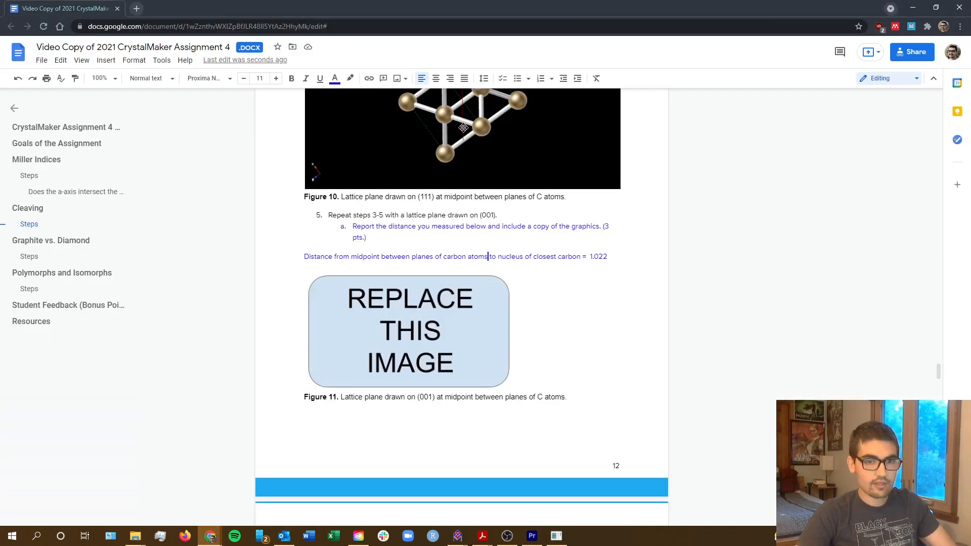
click(433, 304)
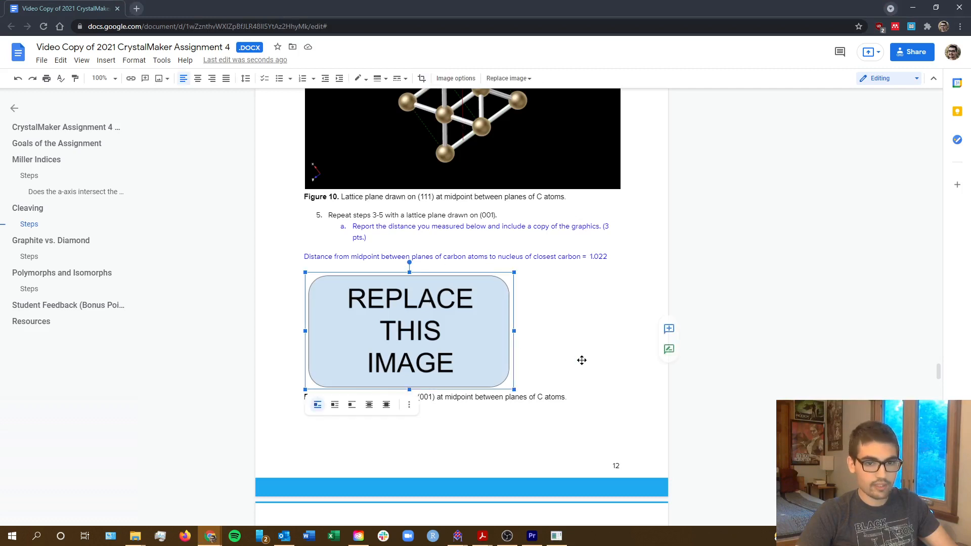
key(ctrl+v)
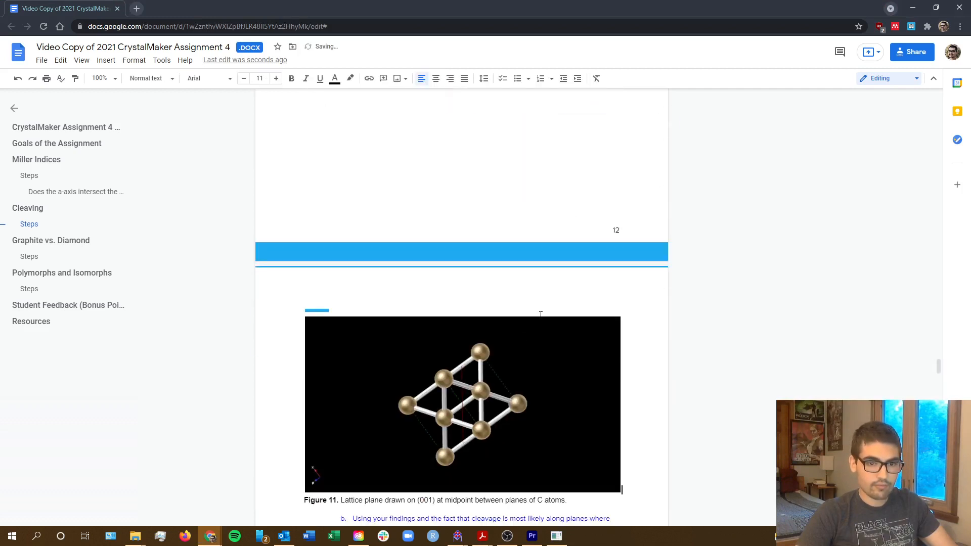
scroll(537, 330, up, 5)
scroll(537, 330, down, 6)
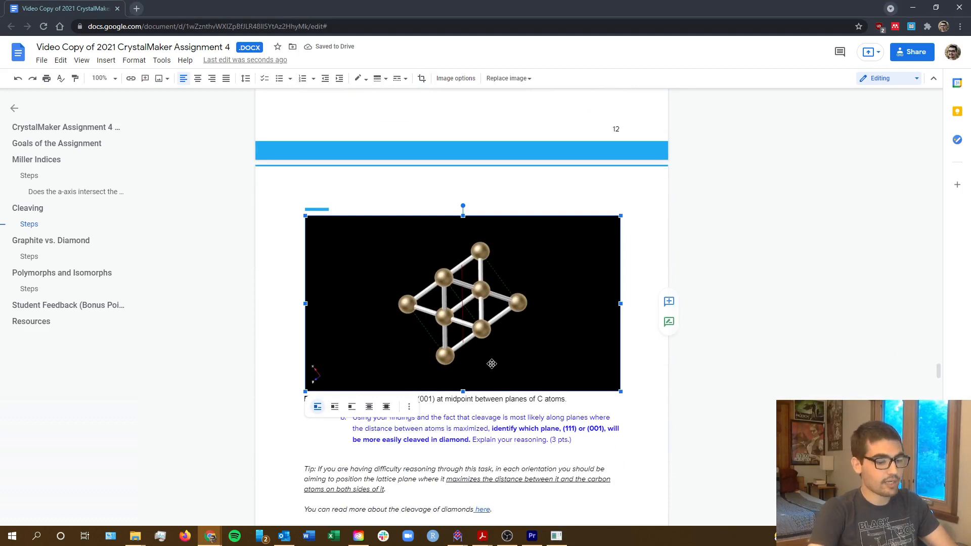
key(Delete)
Copy the (001) structure graphics from CrystalMaker and paste them above the Figure 11 caption in the Google Docs assignment.
click(457, 536)
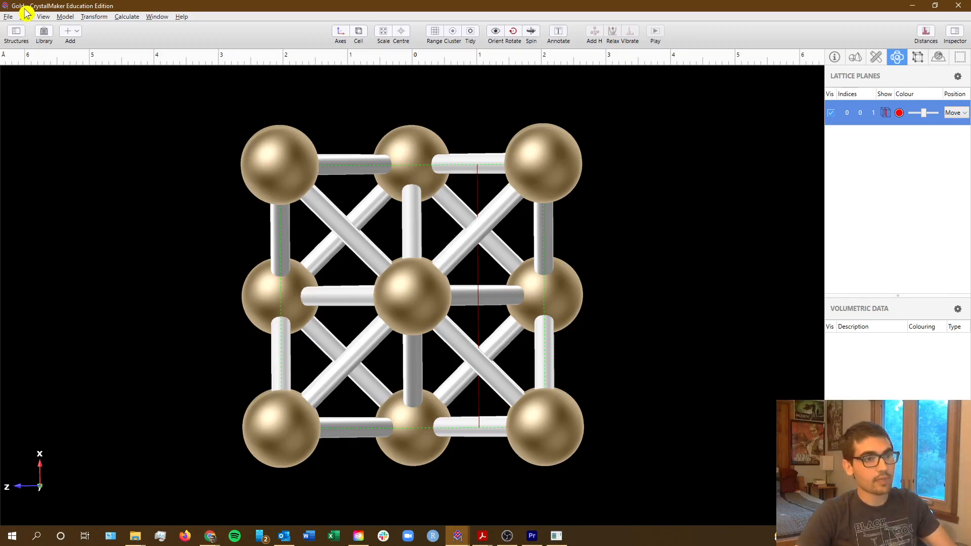
click(12, 20)
mouse_move(25, 16)
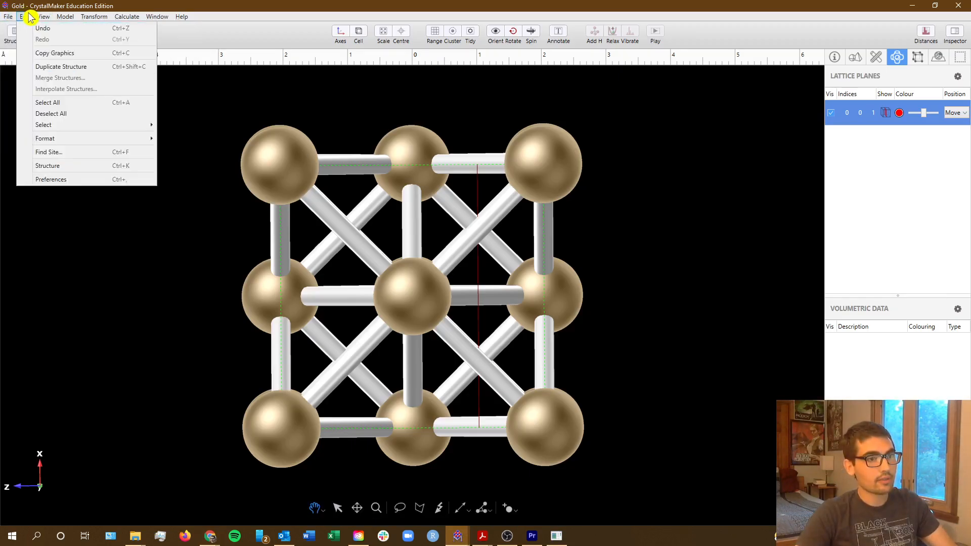
click(91, 53)
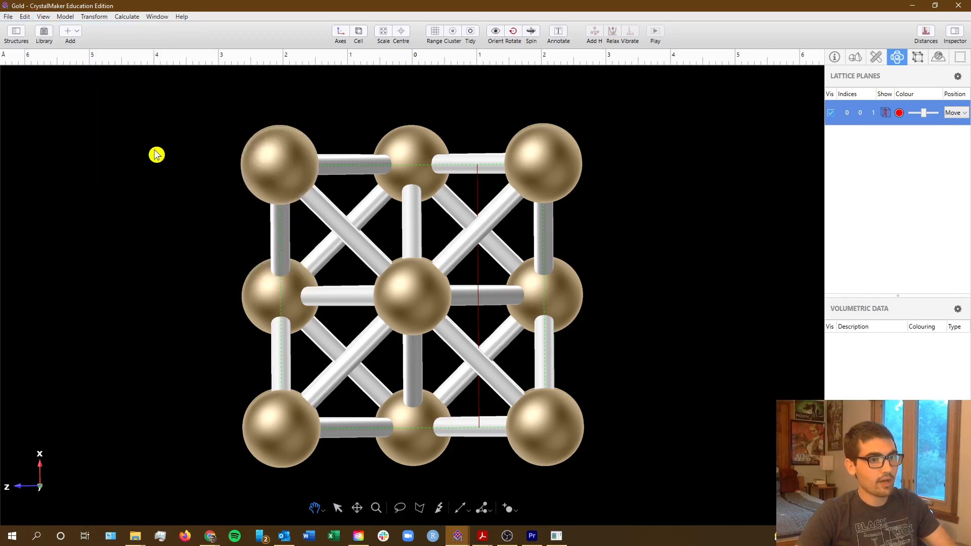
key(alt+Tab)
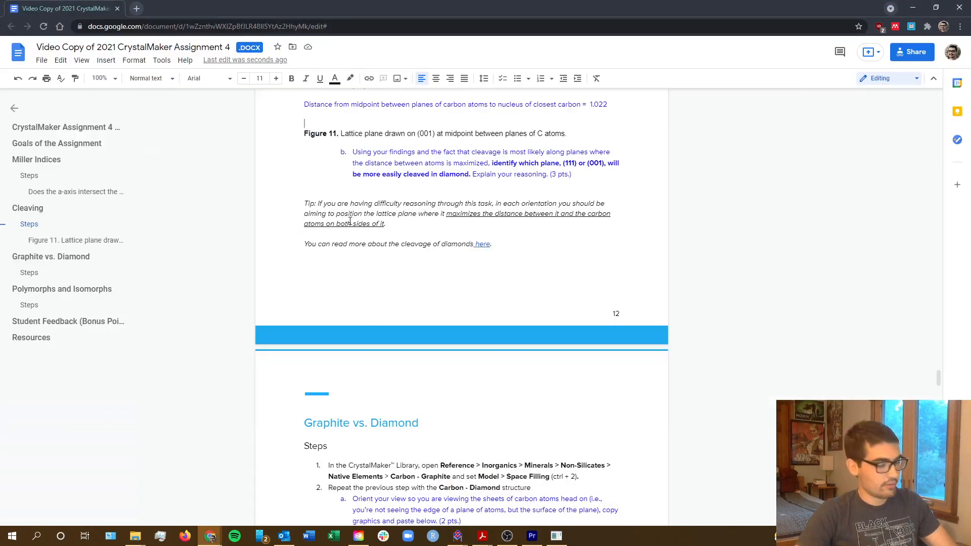
key(ctrl+v)
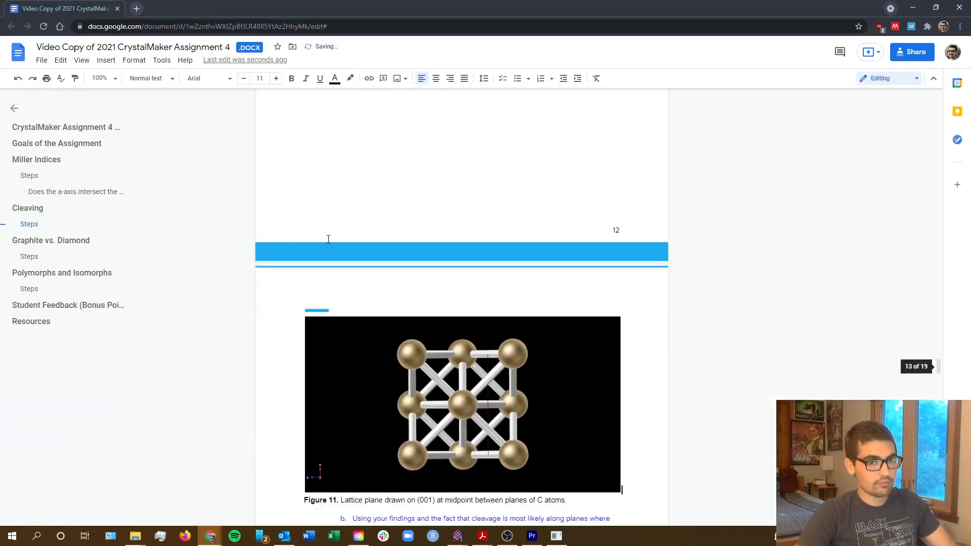
Review question b on whether (111) or (001) cleaves more easily, noting its hint about maximized distance between atoms.
scroll(457, 271, down, 3)
scroll(460, 274, down, 2)
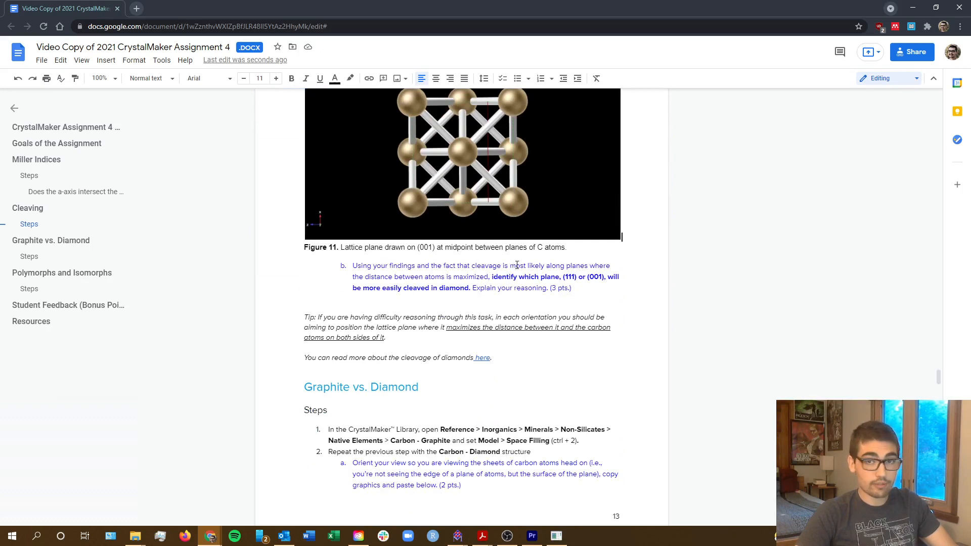
drag(363, 279, 478, 278)
double_click(470, 277)
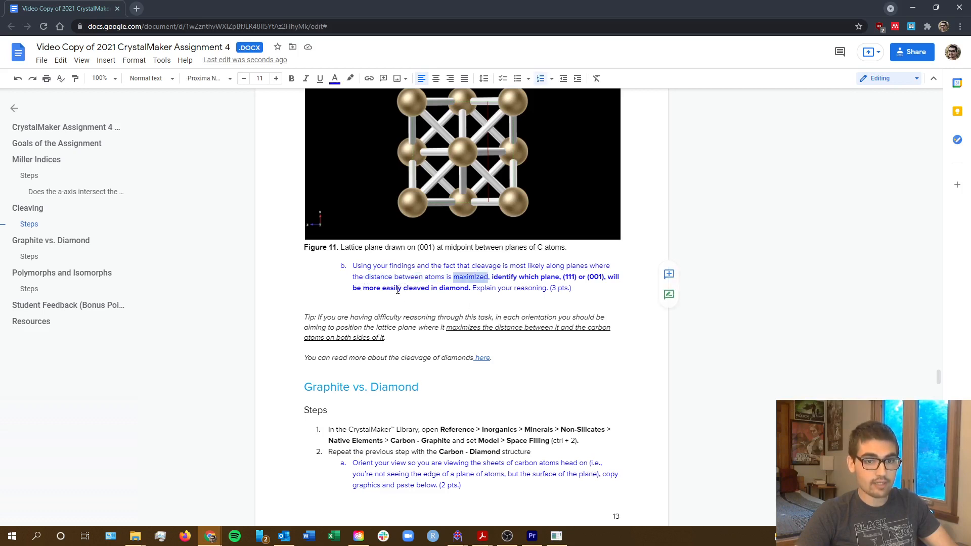
click(389, 277)
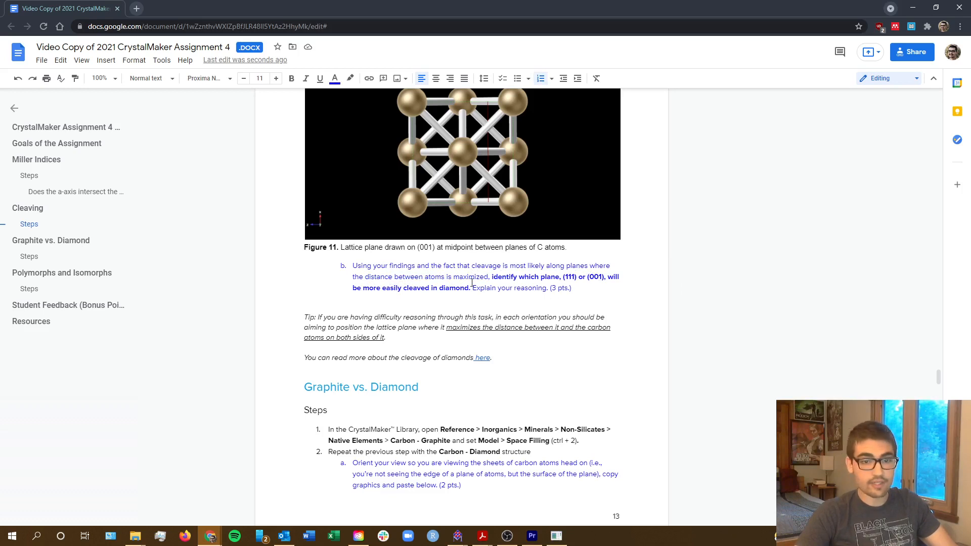
Compare the midpoint-to-nucleus distances reported in the assignment for the (001) and (111) lattice planes.
scroll(472, 283, up, 6)
scroll(499, 298, down, 2)
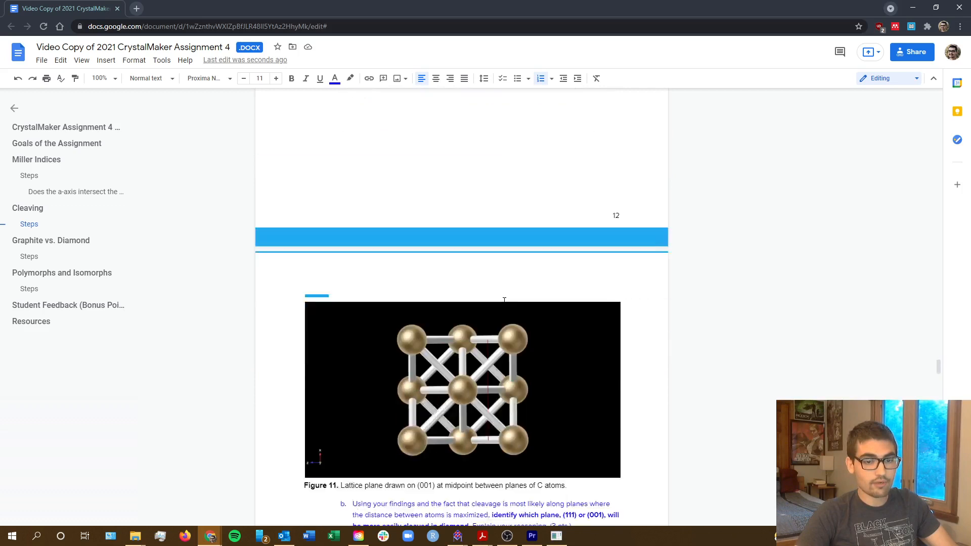
scroll(615, 182, up, 4)
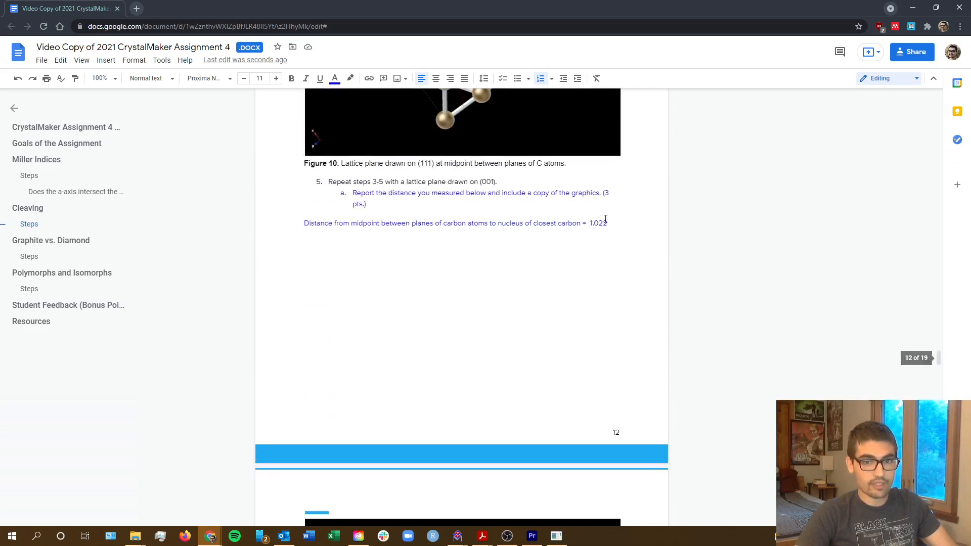
scroll(514, 221, up, 11)
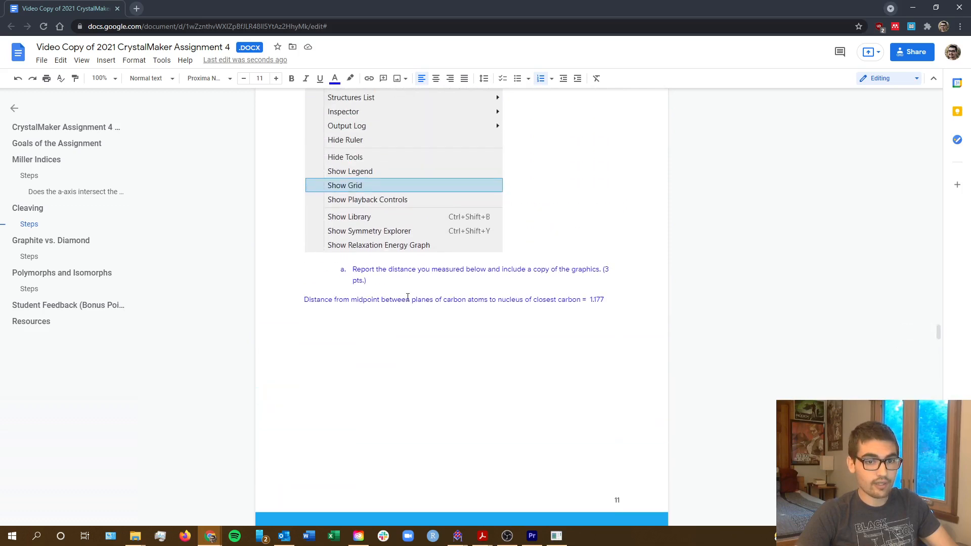
scroll(505, 301, up, 3)
scroll(584, 405, down, 2)
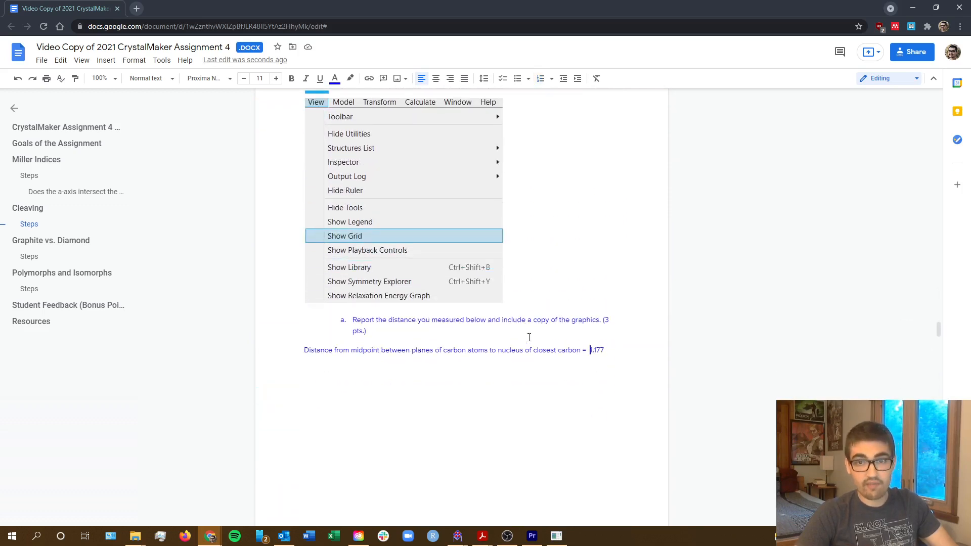
scroll(516, 332, down, 3)
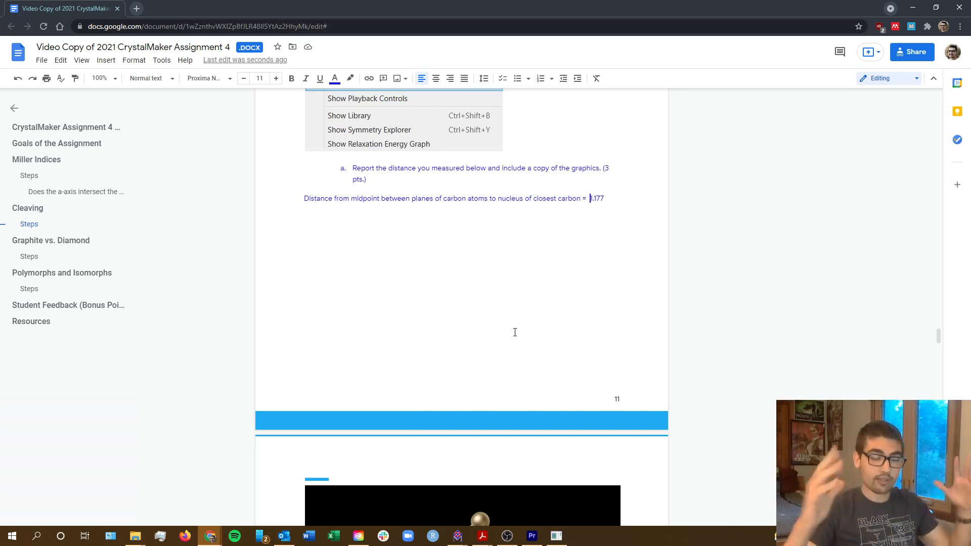
scroll(557, 295, down, 9)
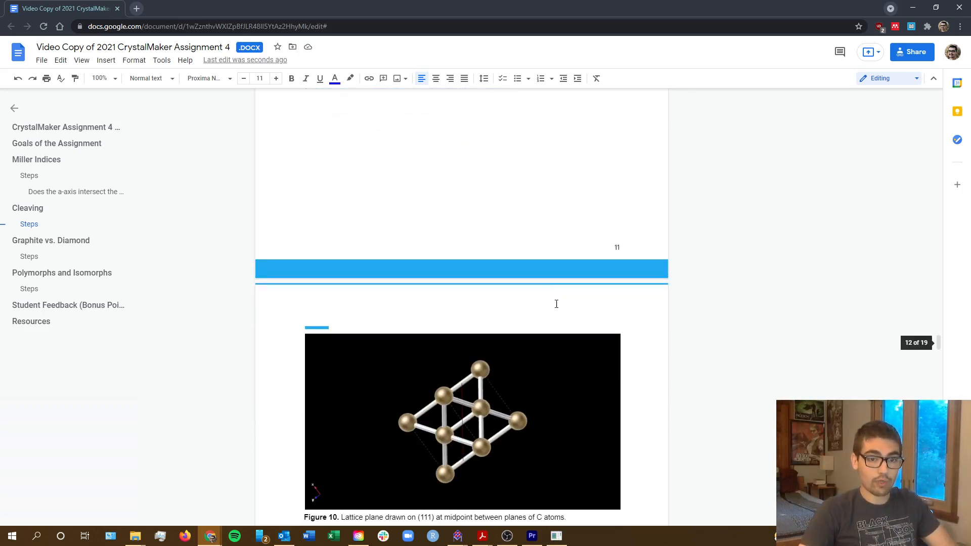
scroll(561, 314, down, 10)
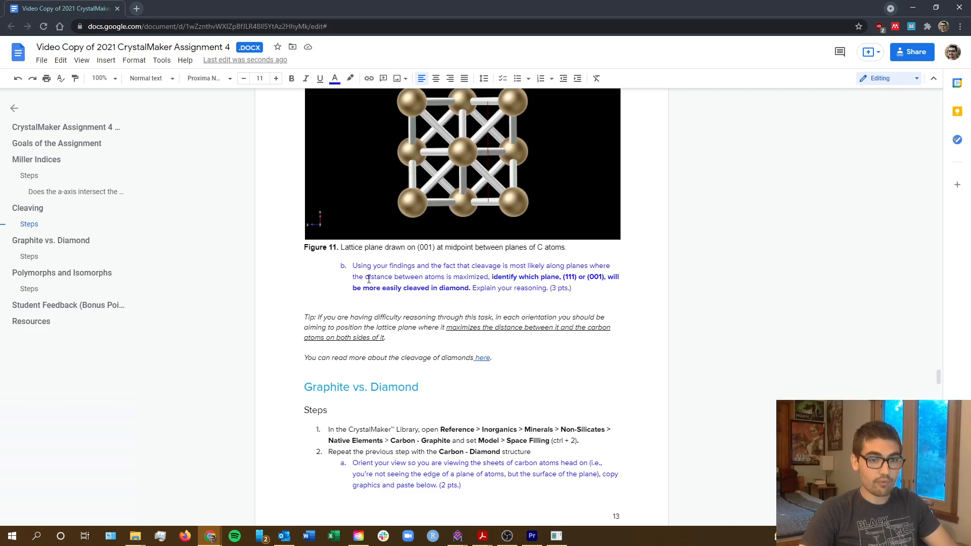
Add an unlettered blank line below question b of the Cleaving steps for the answer.
drag(367, 278, 487, 277)
click(461, 277)
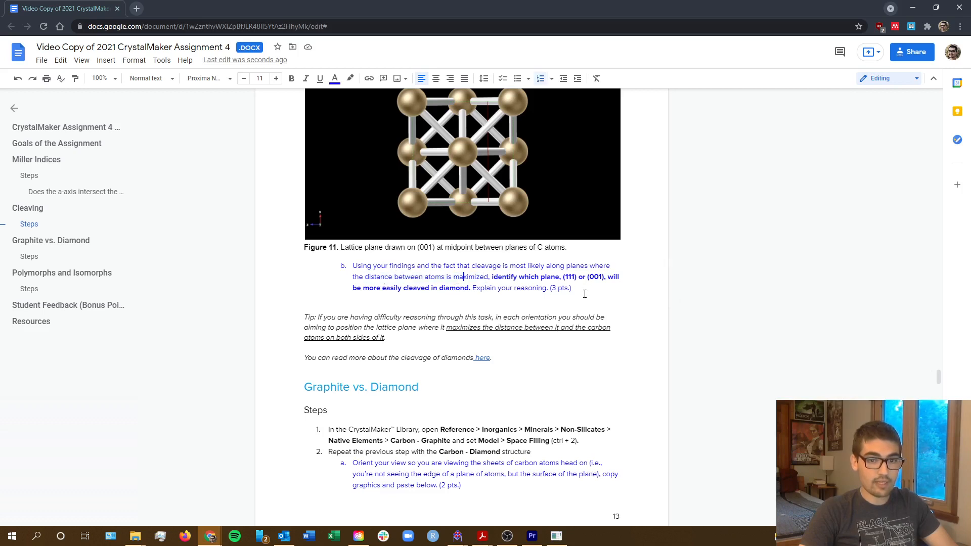
key(Return)
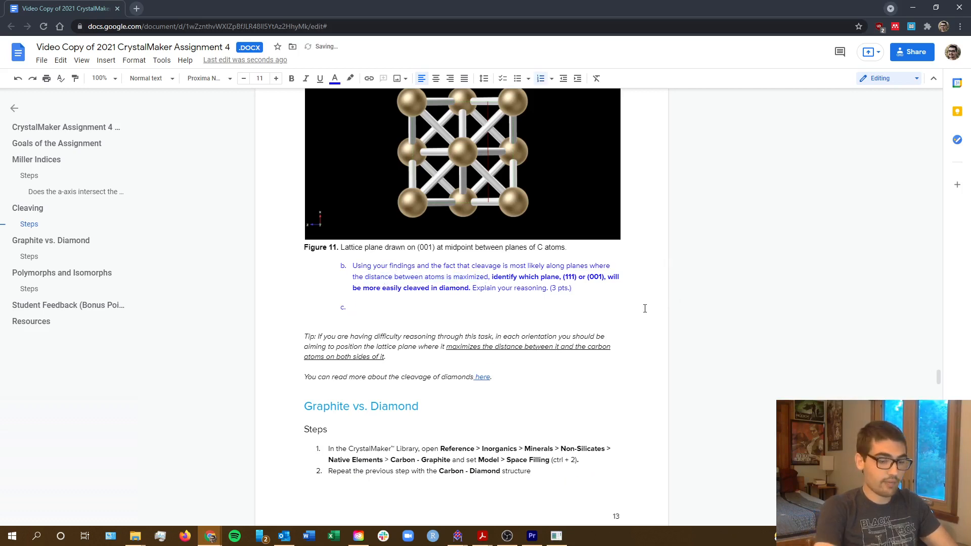
key(BackSpace)
key(Return)
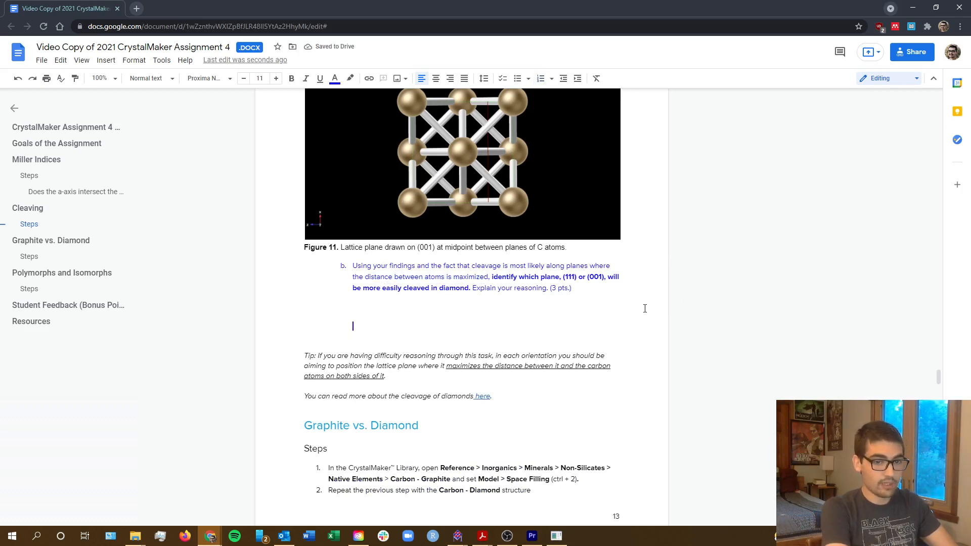
Write "The plane (111) is the most likely plane for gold to cleave because the interatom distance is maximized" as question b's answer.
text((111)
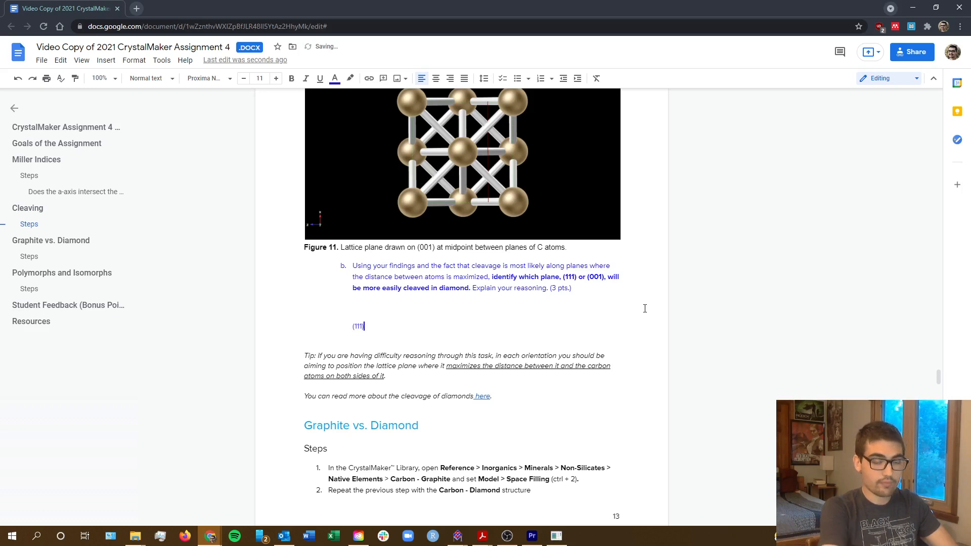
key(BackSpace)
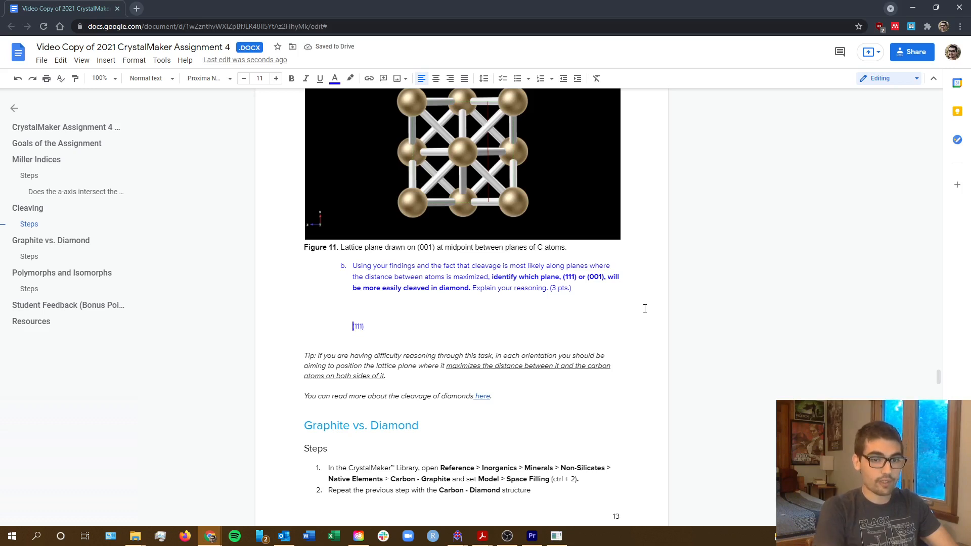
text(The )
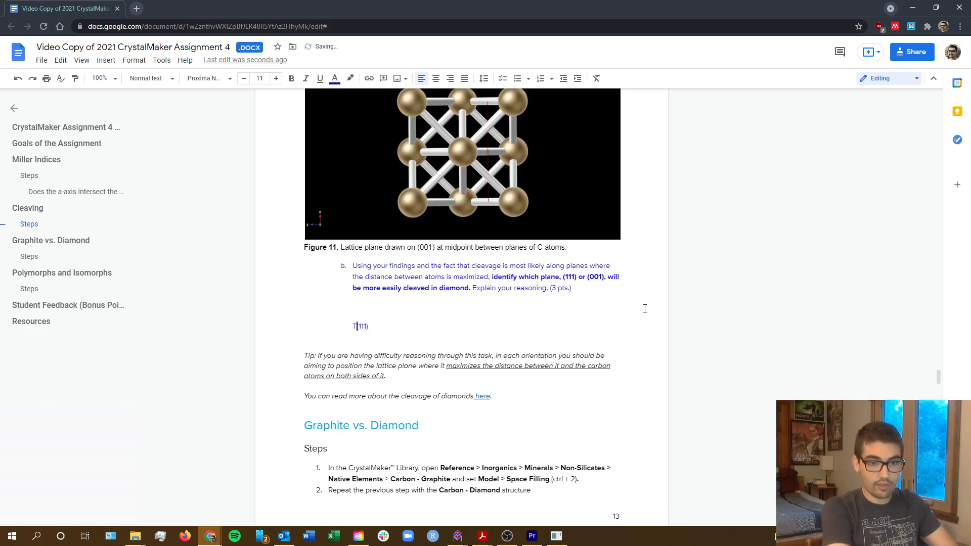
text(plane )
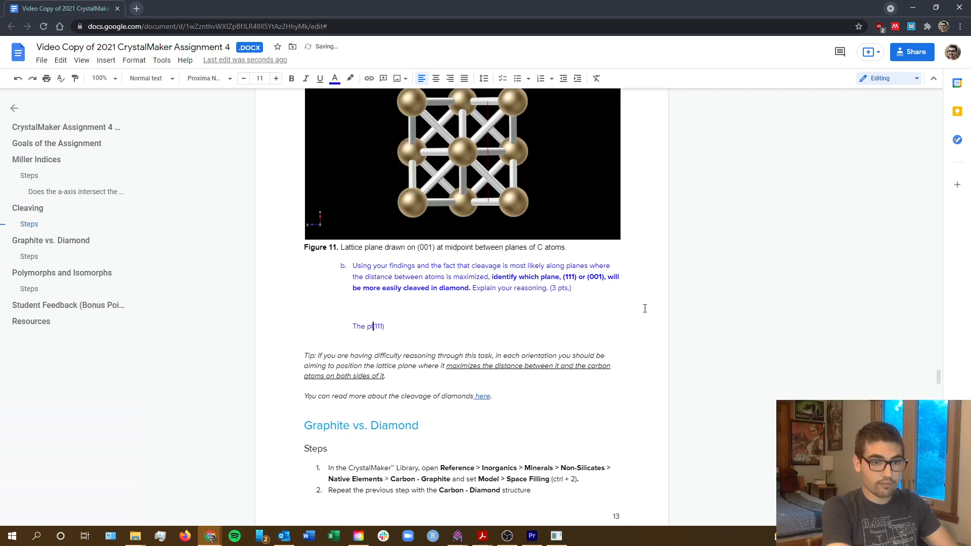
text() is the most likely)
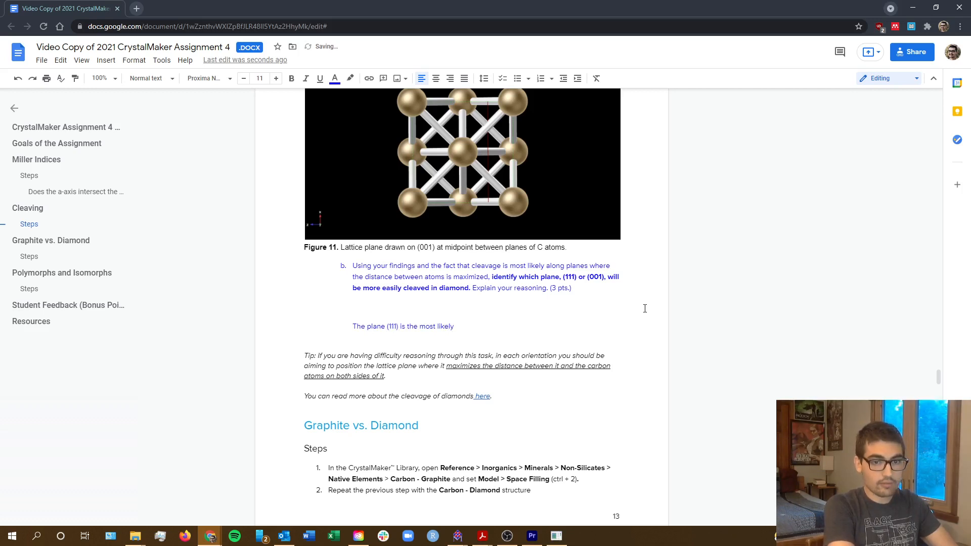
text( plane for)
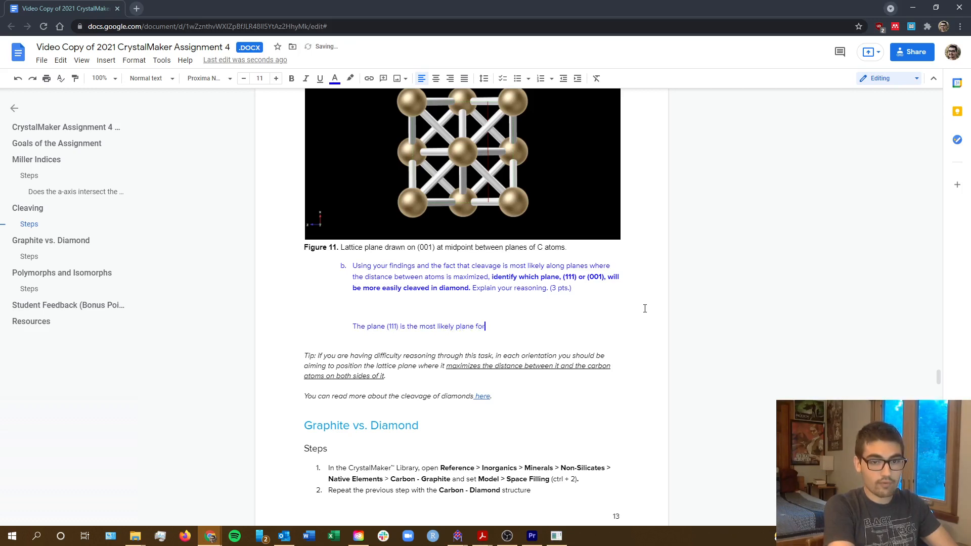
text( goi)
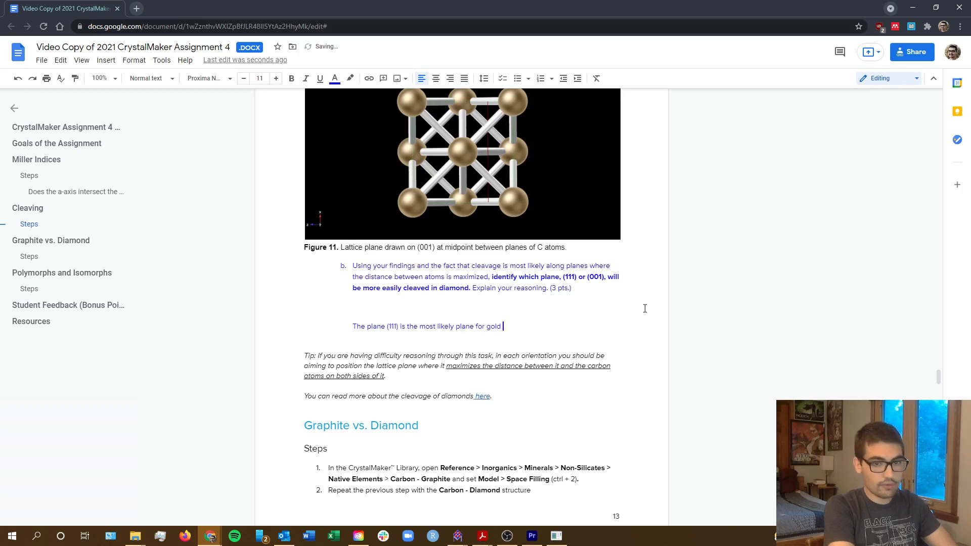
text(d to cleave beca)
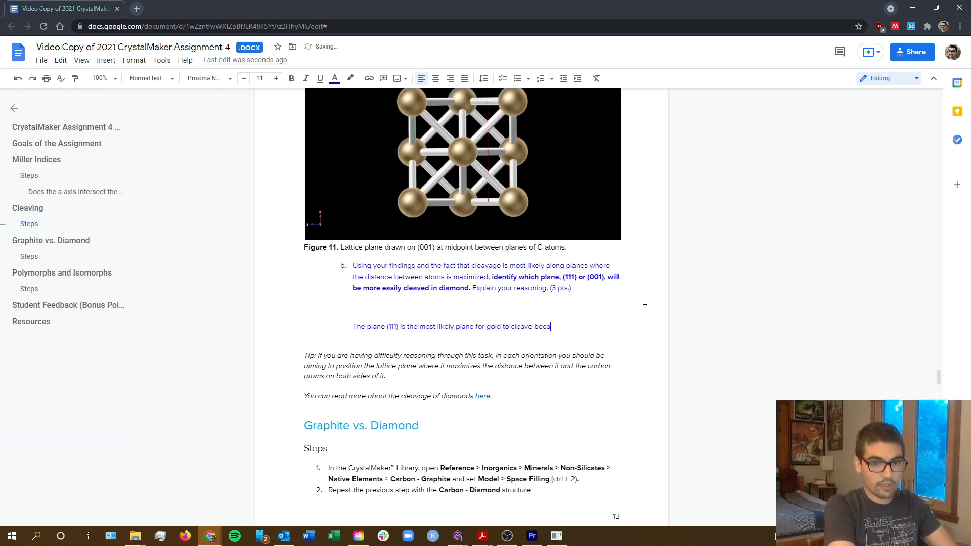
text(use the interatom distance i)
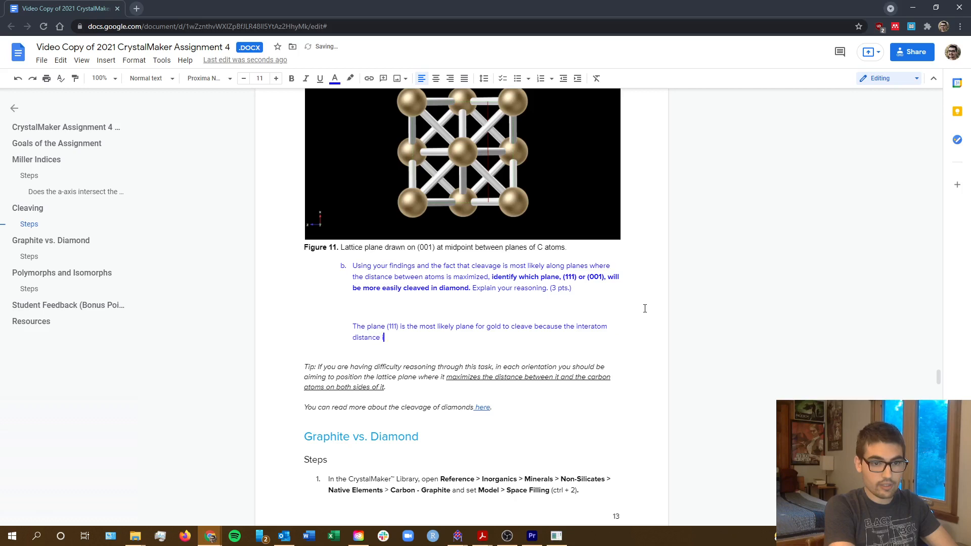
text(s maximized)
Correct "interatom" to "interatomic" in the answer to question b and end the sentence with a period.
click(587, 326)
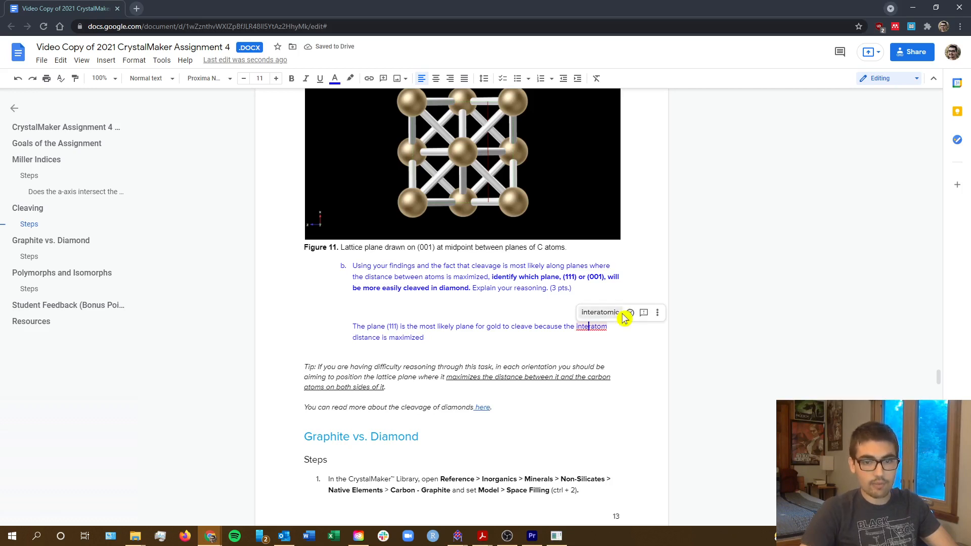
click(602, 312)
click(449, 338)
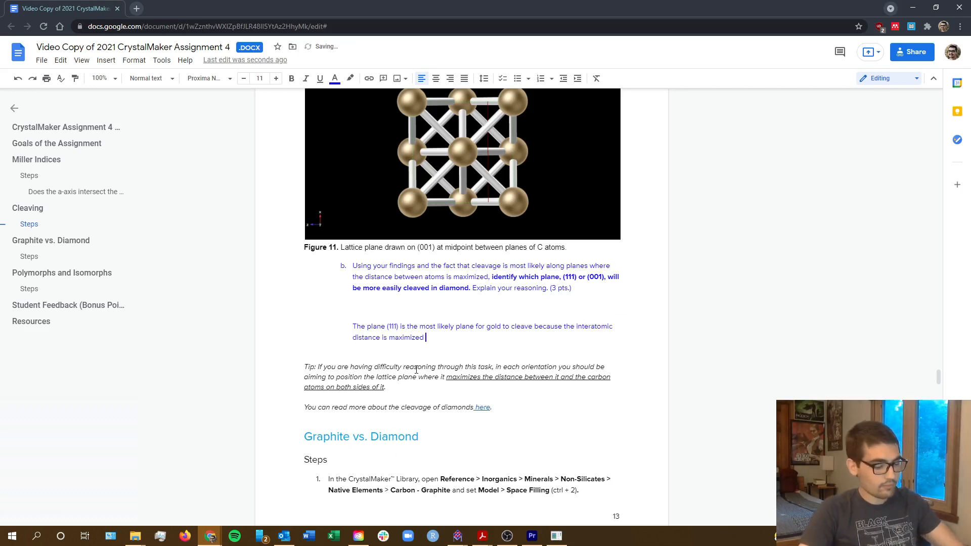
key(BackSpace)
text(.)
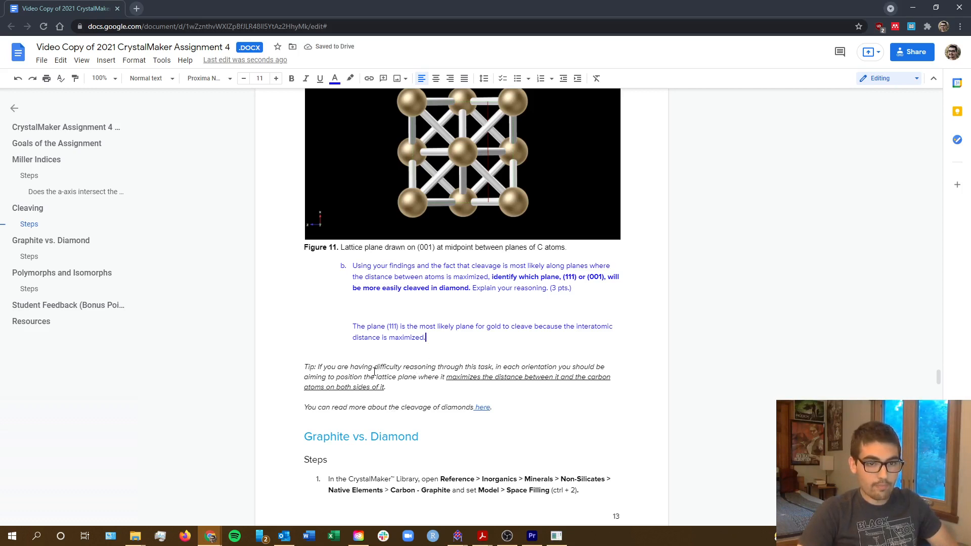
Preview the linked reading on diamond cleavage and review the assignment's tip on adding a background grid to the viewing window.
click(479, 408)
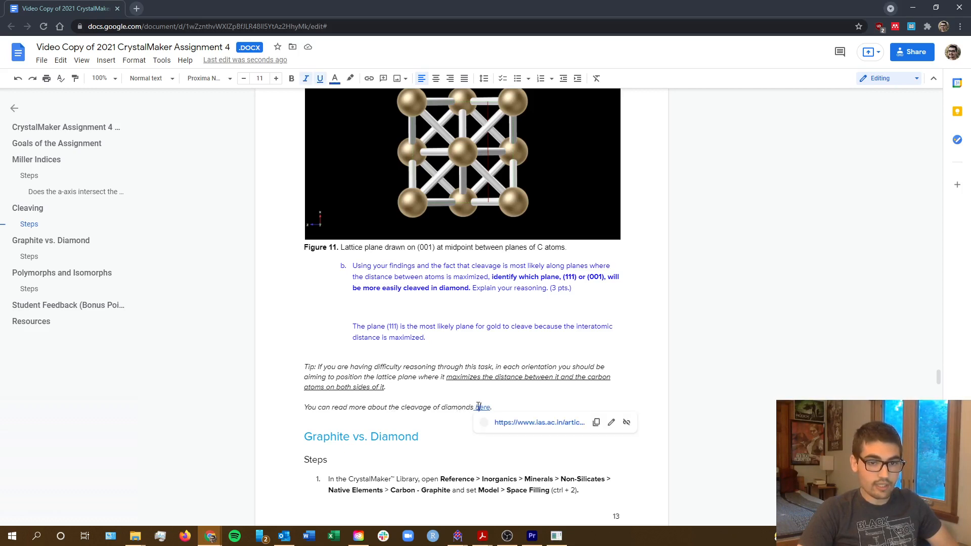
click(431, 407)
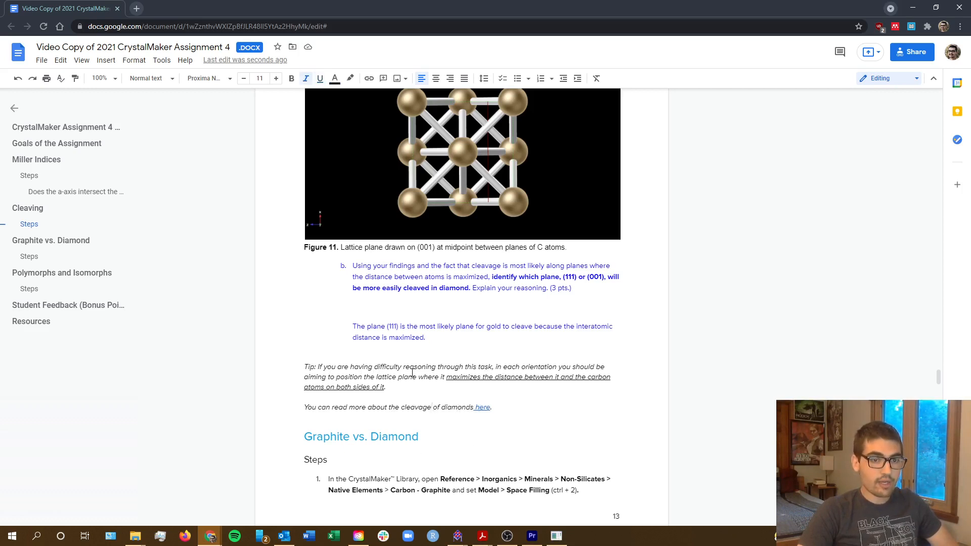
scroll(412, 373, up, 20)
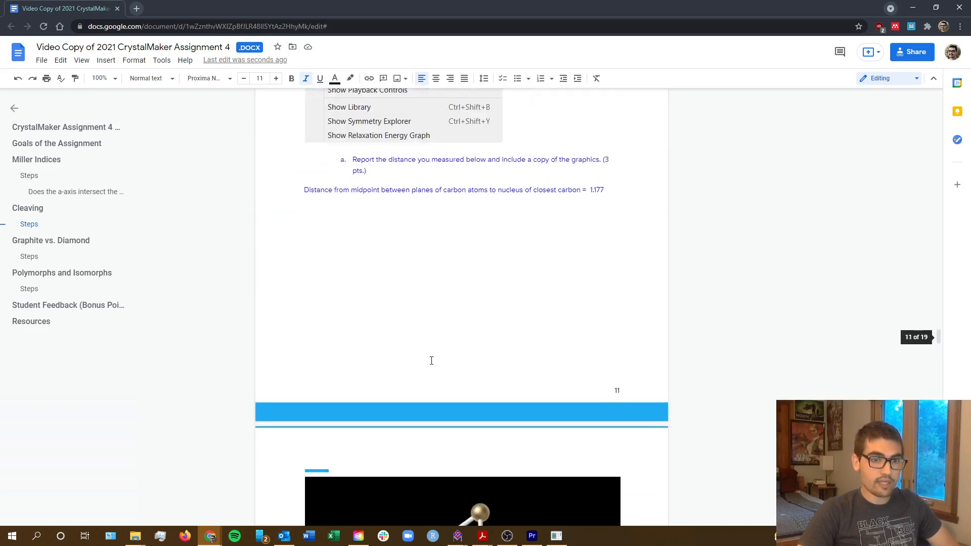
scroll(431, 361, up, 8)
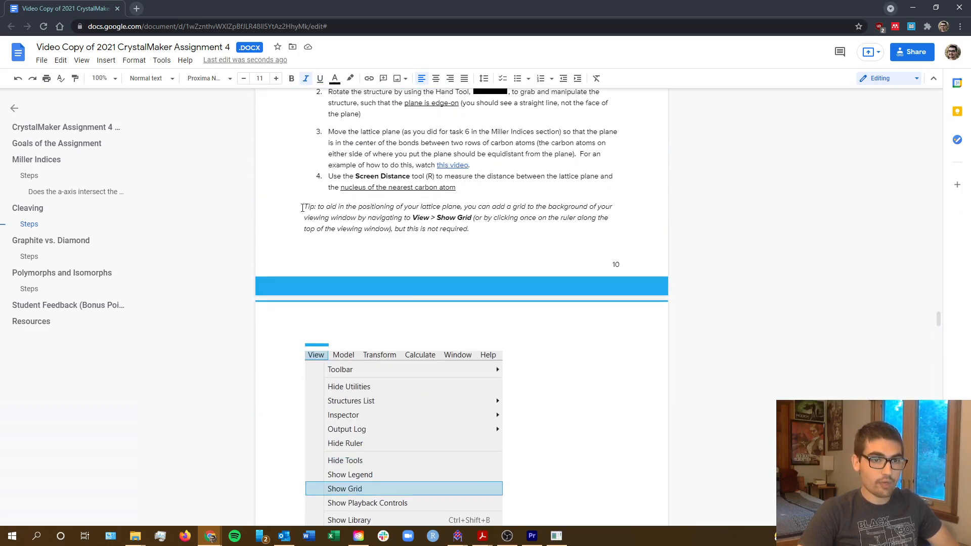
drag(312, 207, 469, 234)
click(436, 218)
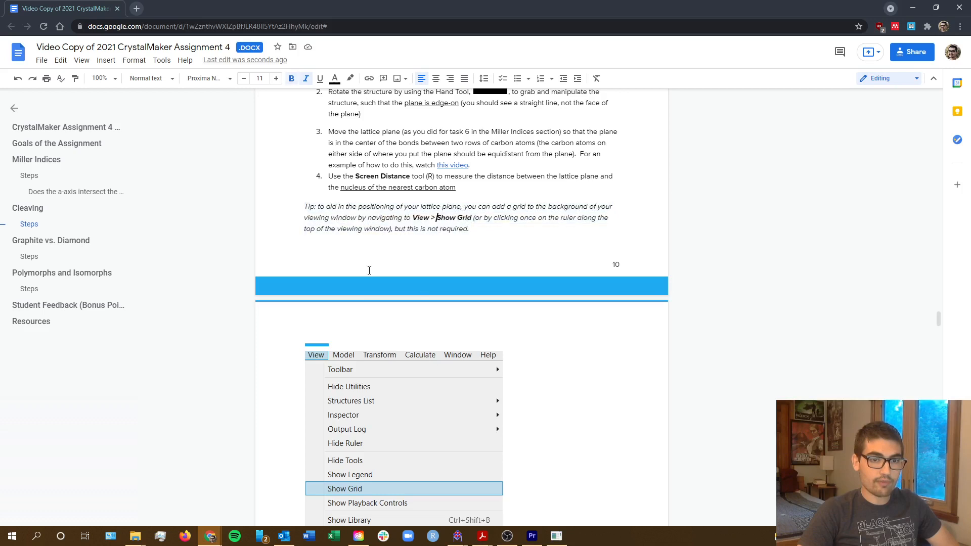
scroll(327, 234, down, 1)
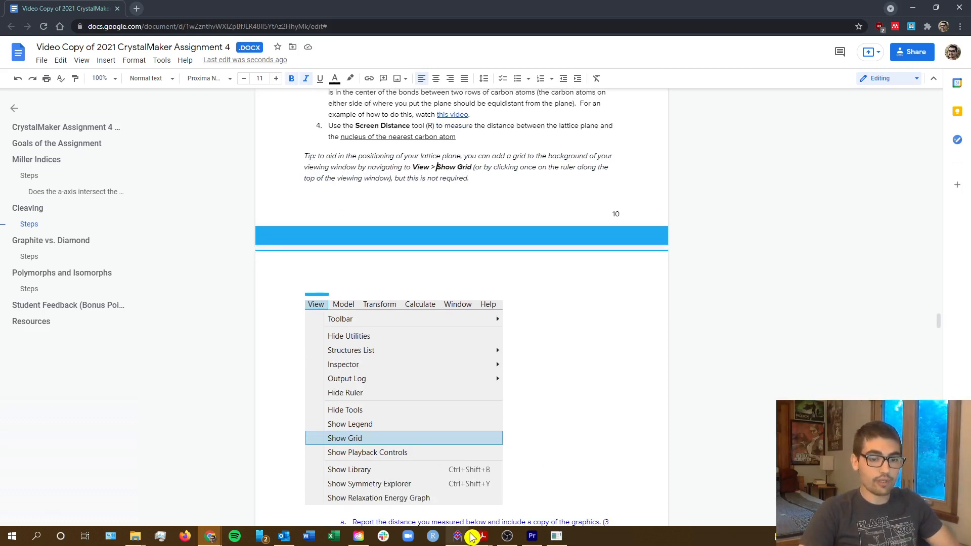
Switch to CrystalMaker and show the grid behind the gold structure.
click(457, 536)
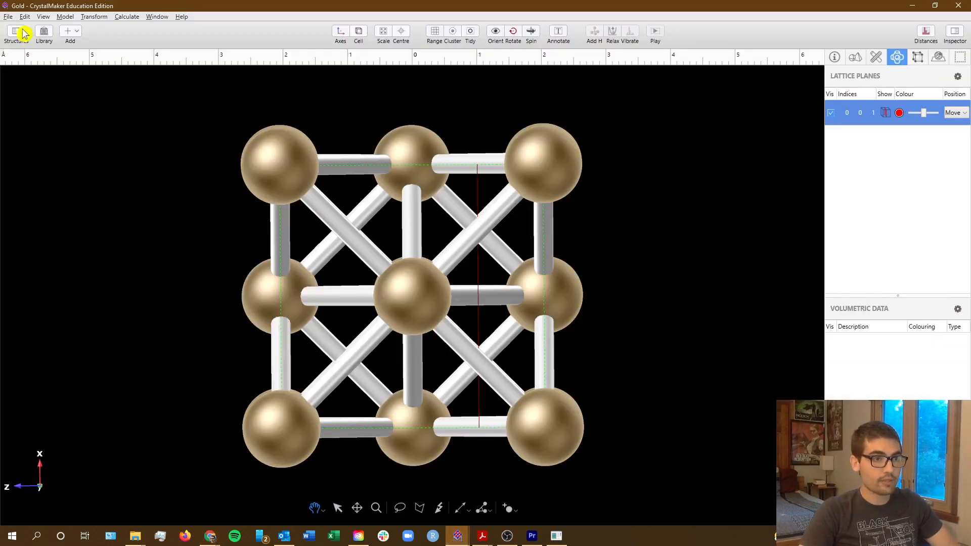
click(43, 16)
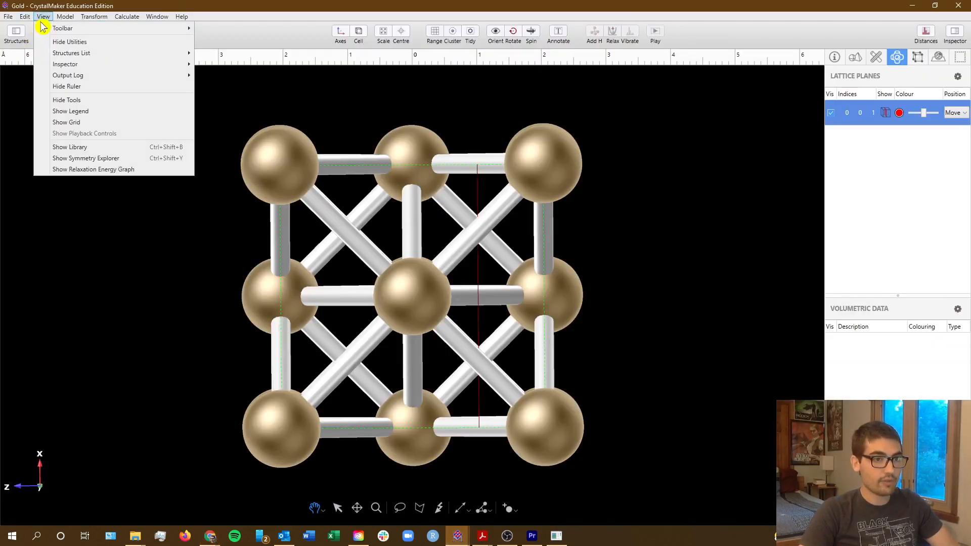
click(130, 125)
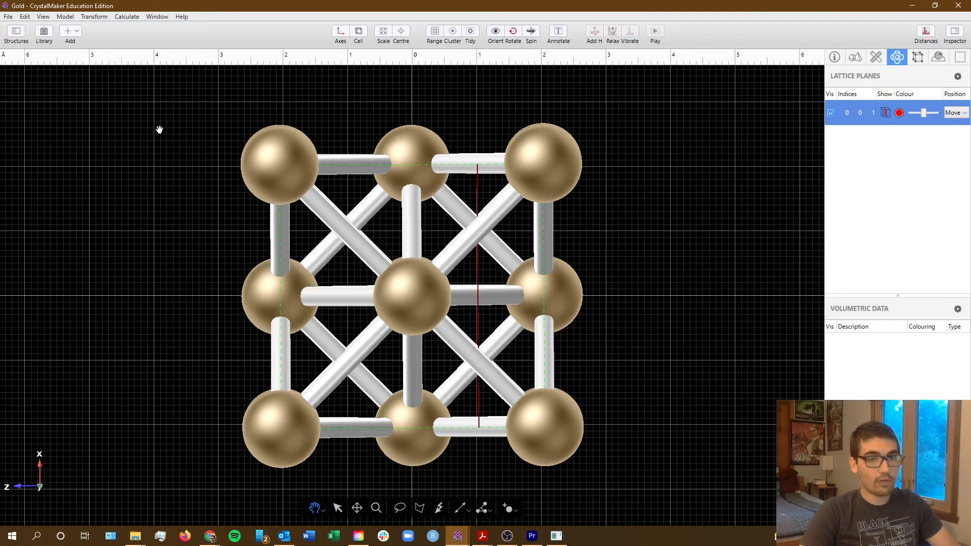
Toggle the background grid off and on repeatedly by way of the ruler, leaving the grid shown.
click(420, 58)
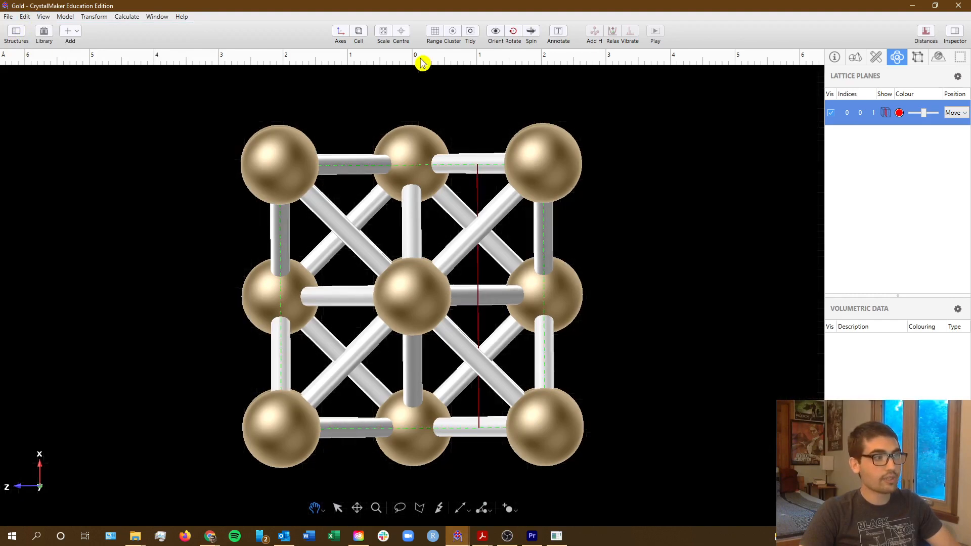
click(420, 59)
click(420, 59)
click(420, 59)
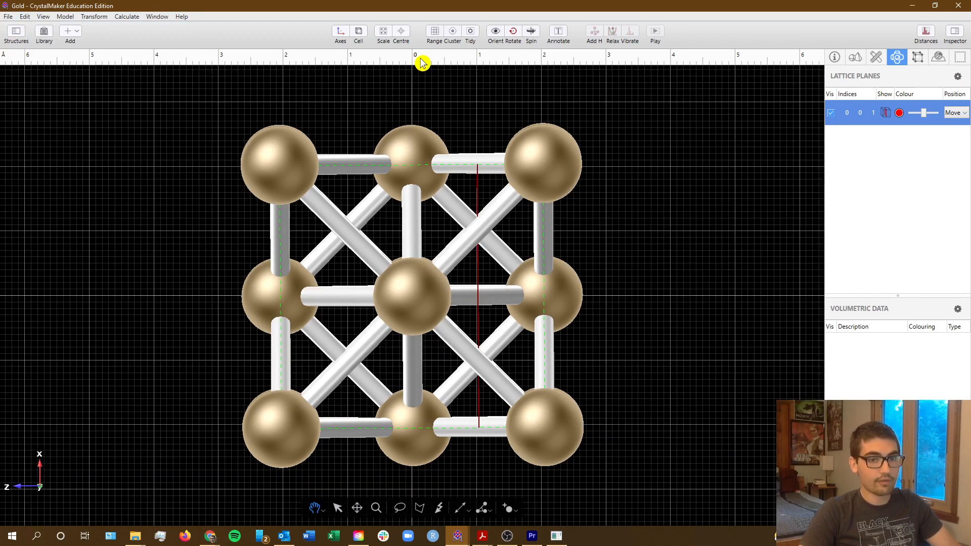
click(420, 59)
click(421, 59)
click(420, 59)
click(420, 59)
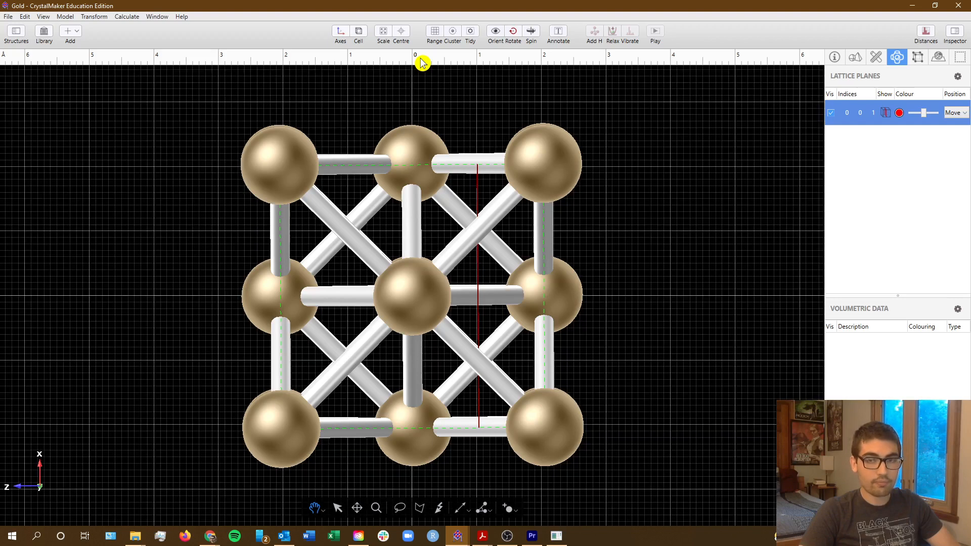